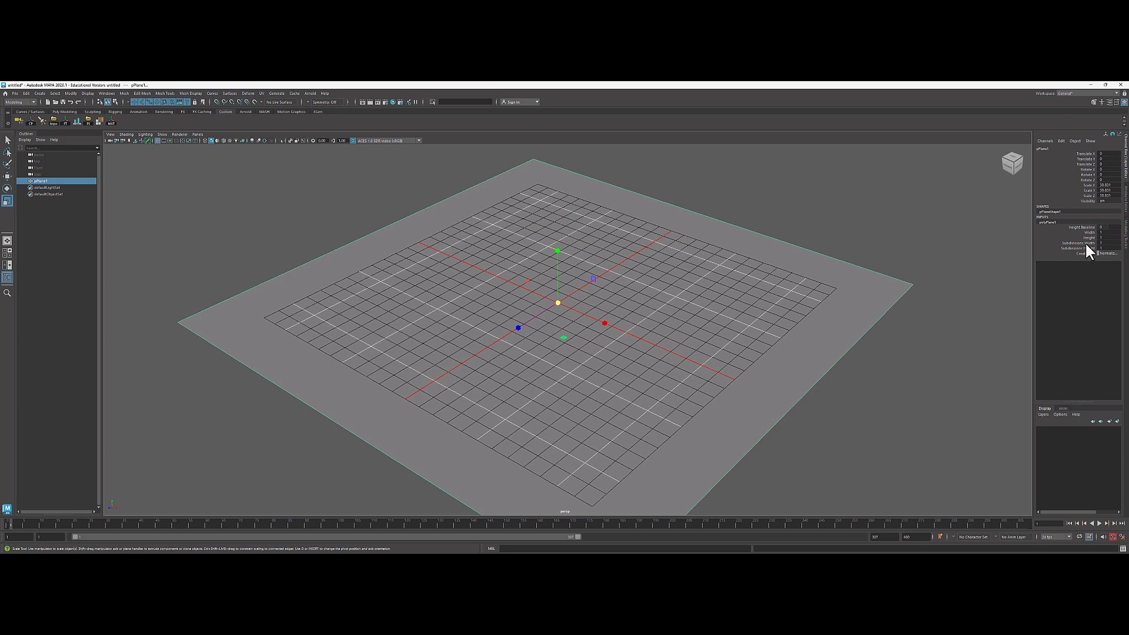
Set the plane's width and height subdivisions to 6 and hide the viewport grid
{"action": "left_click_drag", "start_coordinate": [1085, 241], "coordinate": [1088, 248]}
{"action": "middle_click_drag", "start_coordinate": [658, 253], "coordinate": [630, 252]}
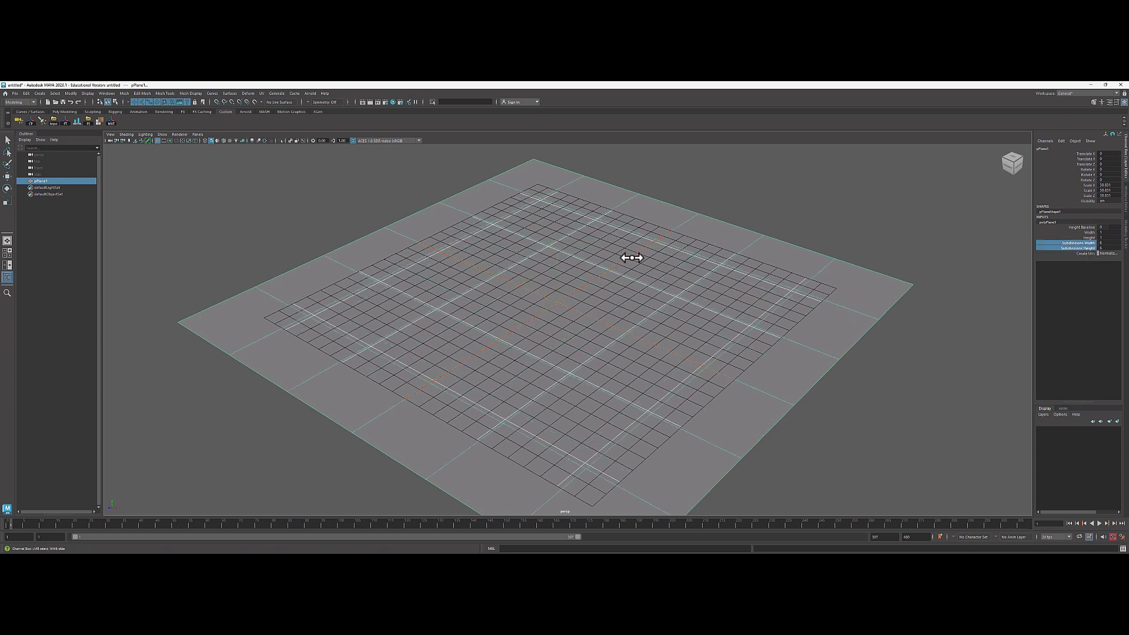
{"action": "left_click", "coordinate": [157, 141]}
{"action": "left_click_drag", "start_coordinate": [509, 260], "coordinate": [582, 252], "text": "alt"}
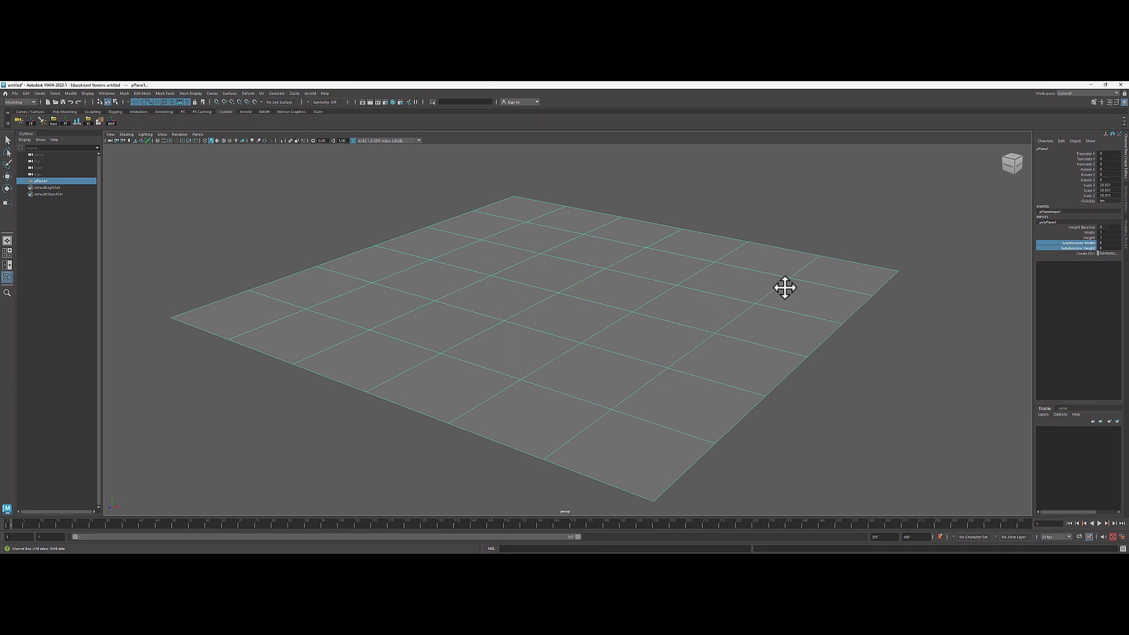
Assign a new Standard Surface material to the plane and open that material's attributes
{"action": "left_click_drag", "start_coordinate": [623, 302], "coordinate": [627, 301], "text": "alt"}
{"action": "right_click_drag", "start_coordinate": [590, 297], "coordinate": [549, 293], "text": "alt"}
{"action": "right_click_drag", "start_coordinate": [552, 450], "coordinate": [593, 447]}
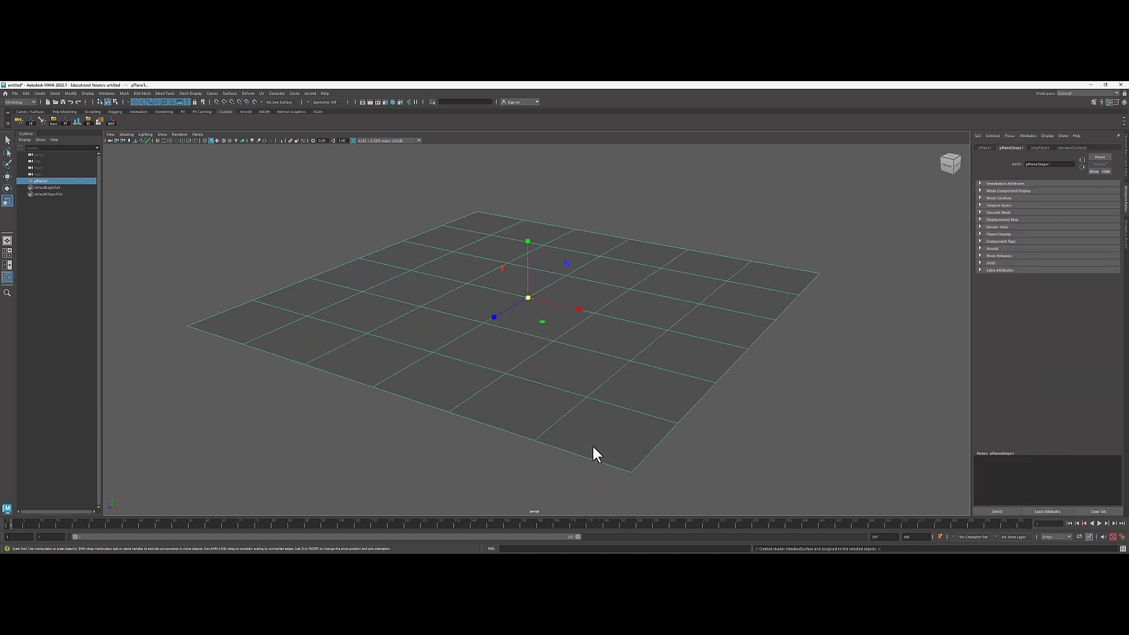
{"action": "left_click", "coordinate": [1070, 149]}
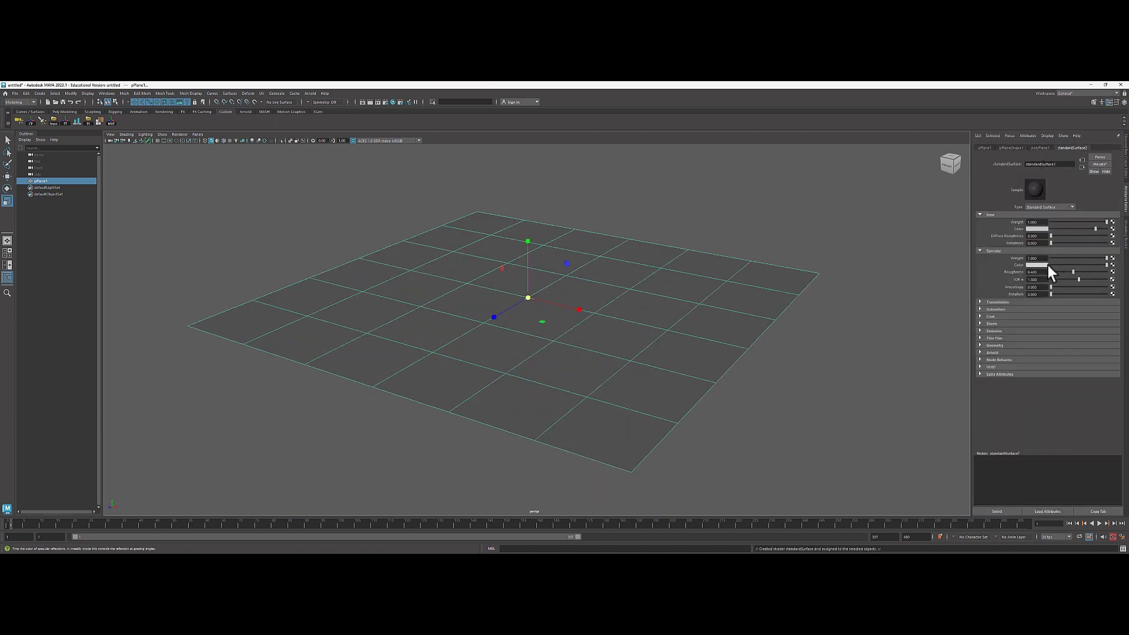
Open the Hypershade and graph the material network of the selected plane
{"action": "left_click", "coordinate": [392, 102]}
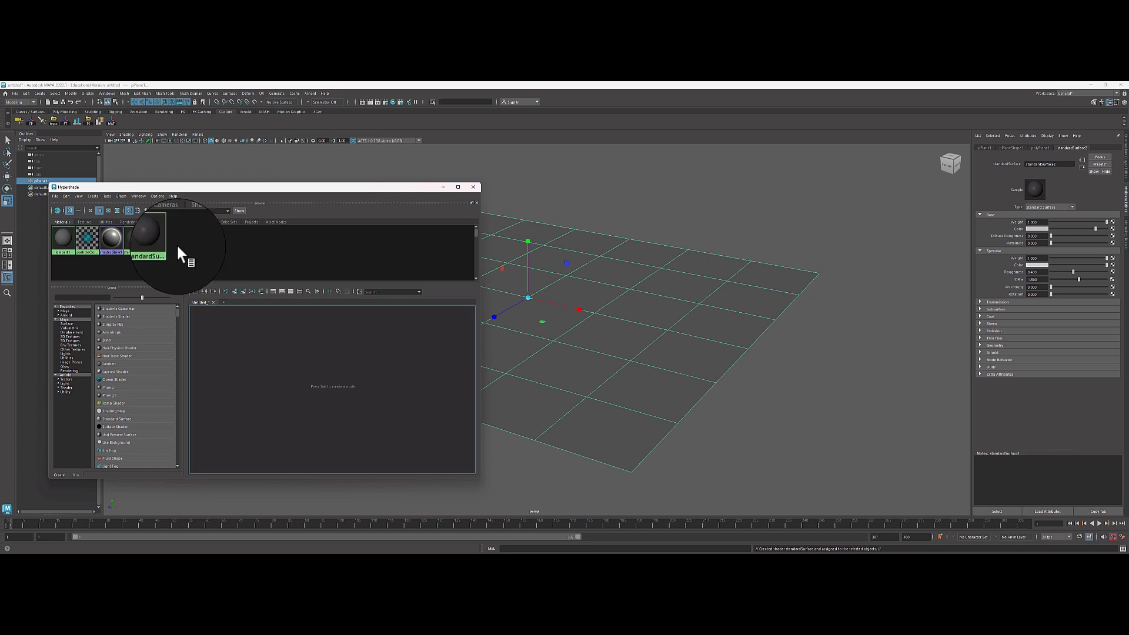
{"action": "left_click", "coordinate": [121, 196]}
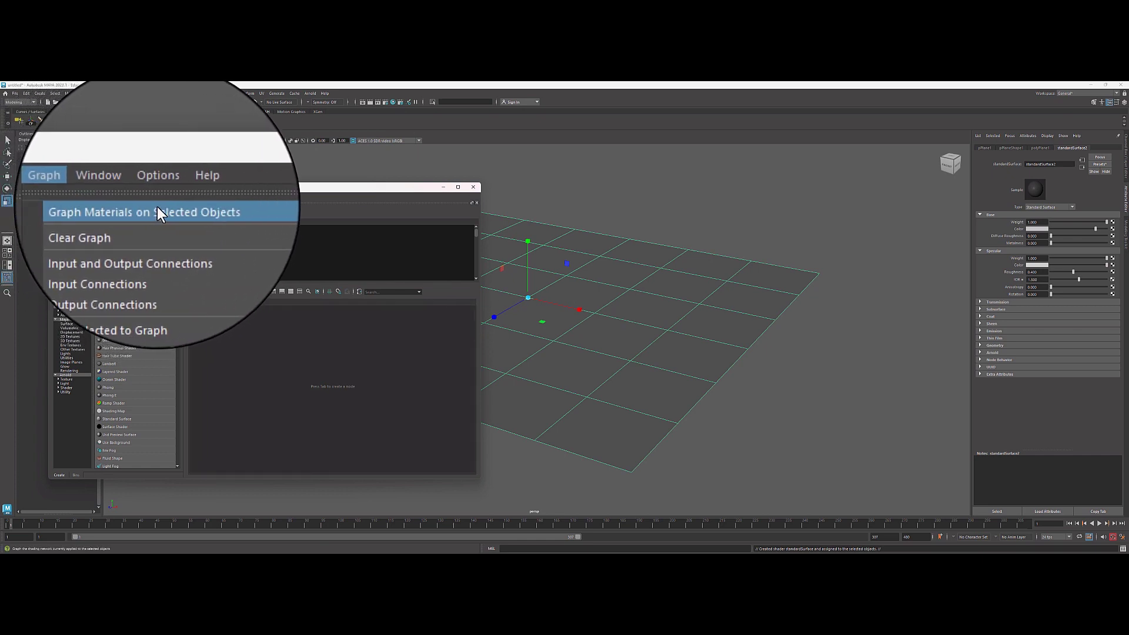
{"action": "left_click", "coordinate": [139, 205]}
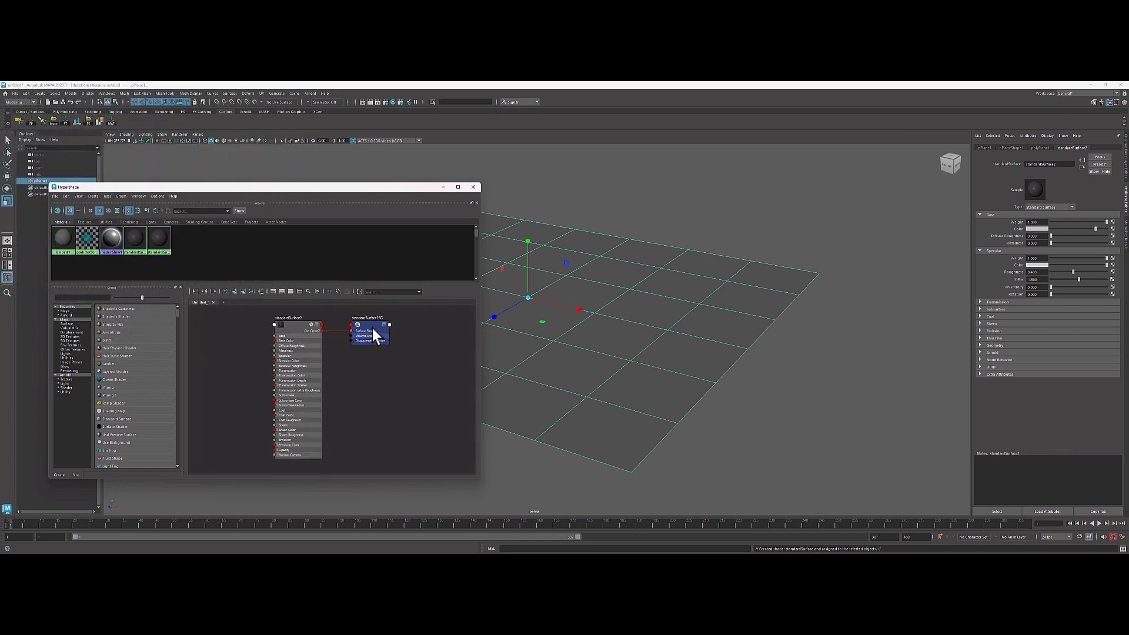
Reposition the shading network in the graph, placing the standardSurface2SG node below and beside the Standard Surface node
{"action": "left_click_drag", "start_coordinate": [373, 328], "coordinate": [370, 390]}
{"action": "left_click_drag", "start_coordinate": [310, 436], "coordinate": [306, 372]}
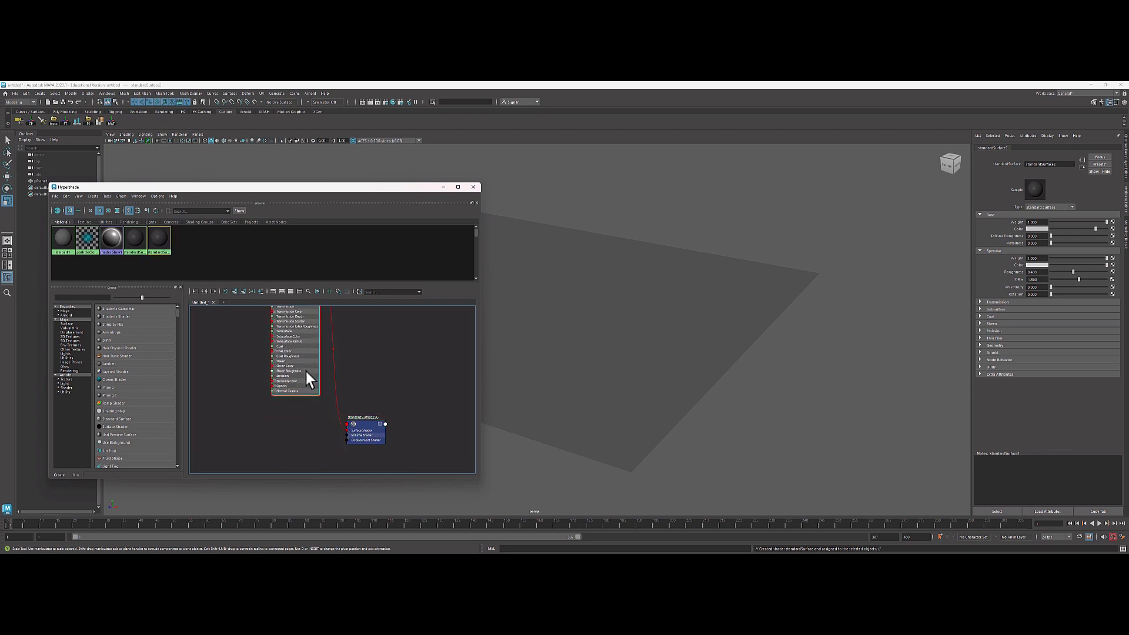
{"action": "left_click_drag", "start_coordinate": [360, 424], "coordinate": [382, 400]}
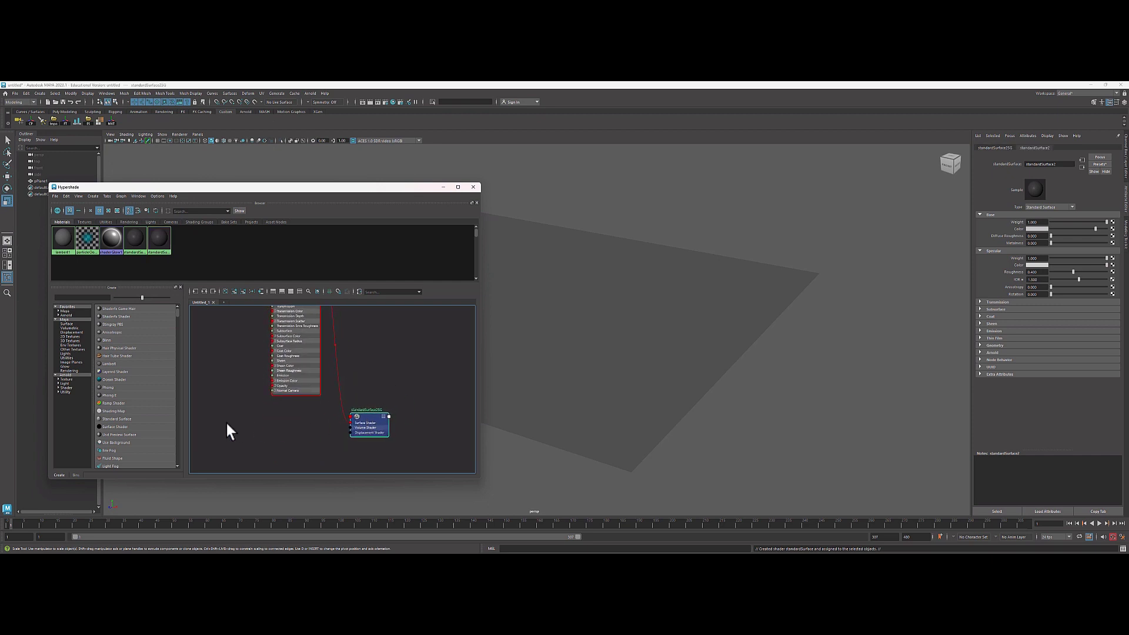
Add a displacementShader node to the material graph
{"action": "left_click", "coordinate": [256, 428]}
{"action": "key", "text": "Tab"}
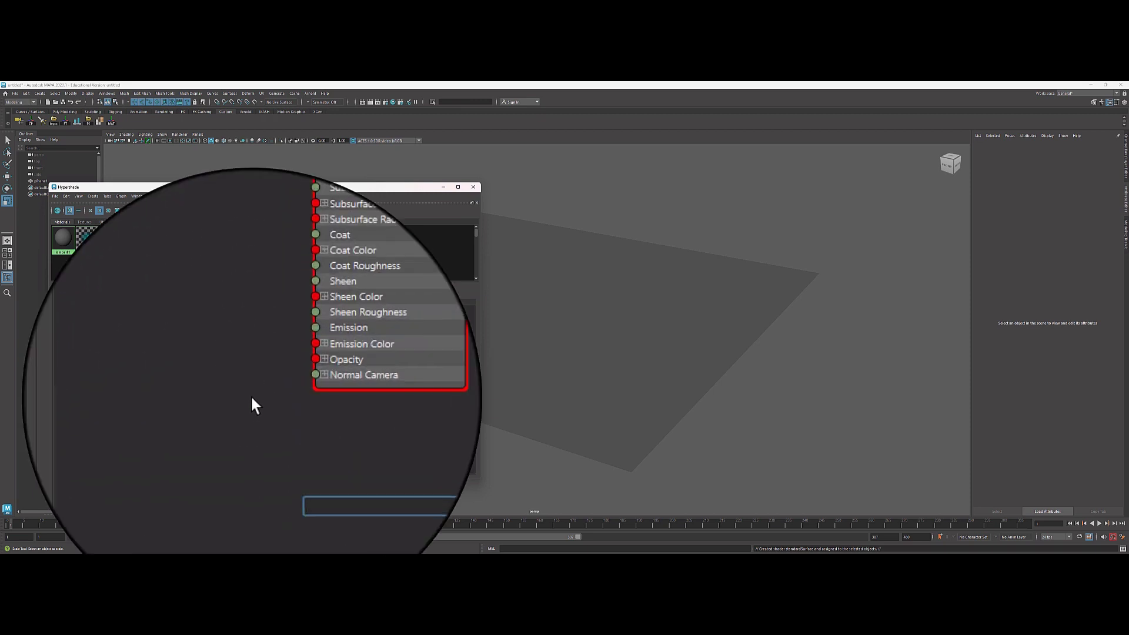
{"action": "type", "text": "displ"}
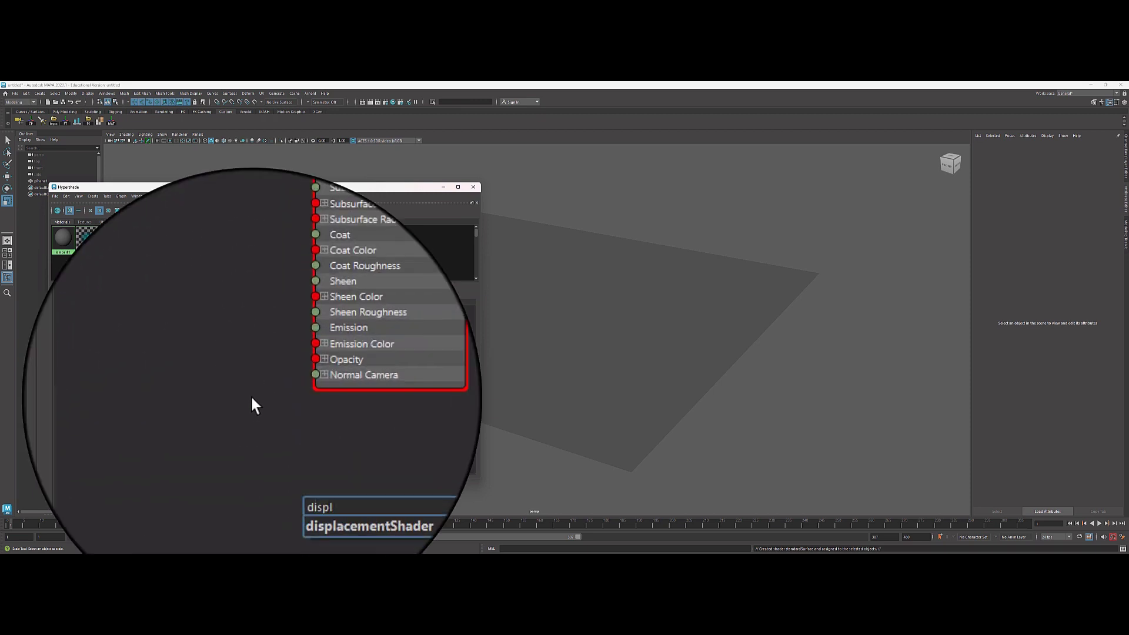
{"action": "key", "text": "Return"}
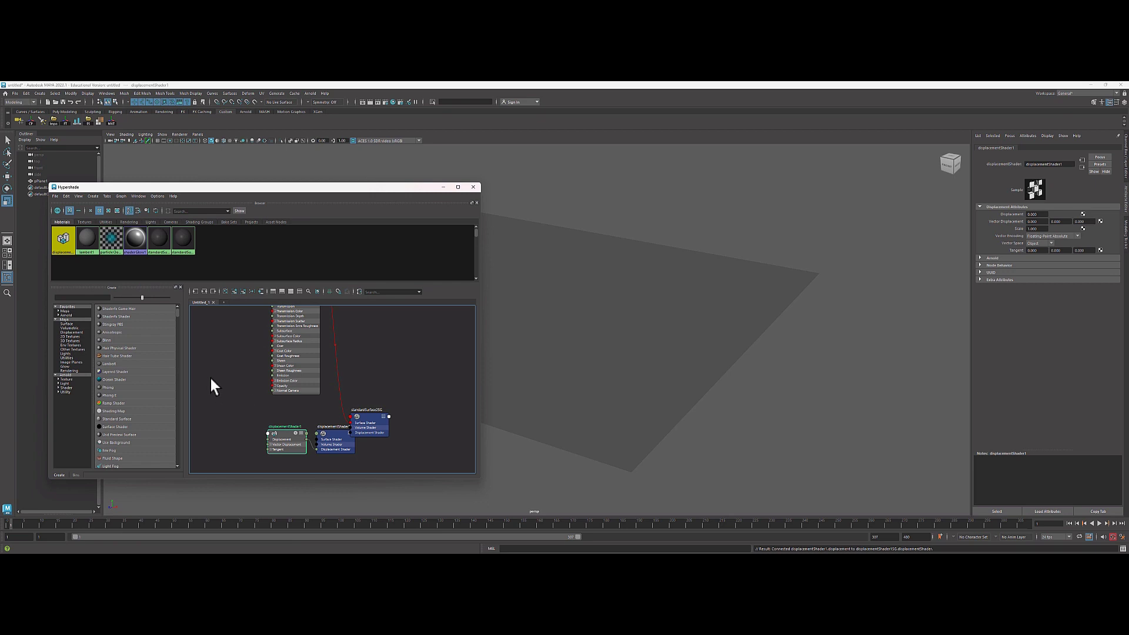
Connect the displacement shader to the Displacement Shader input of standardSurface2SG and delete the extra shading group created with it
{"action": "mouse_move", "coordinate": [340, 445]}
{"action": "left_mouse_down"}
{"action": "mouse_move", "coordinate": [416, 453]}
{"action": "mouse_move", "coordinate": [383, 459]}
{"action": "mouse_move", "coordinate": [351, 433]}
{"action": "left_mouse_up"}
{"action": "left_click", "coordinate": [414, 442]}
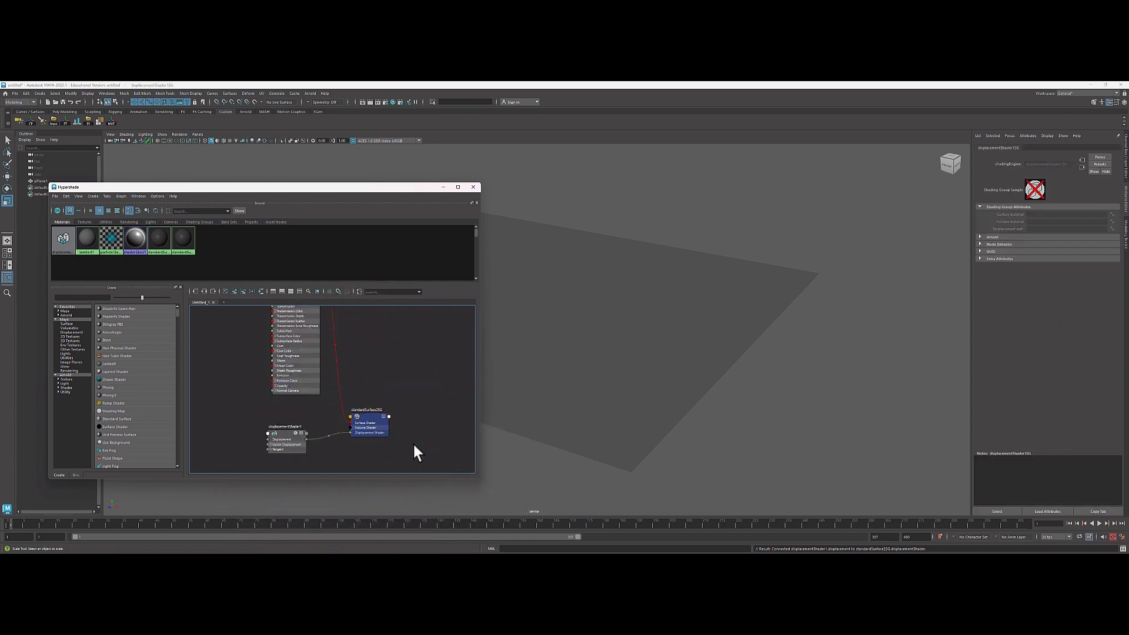
{"action": "key", "text": "Delete"}
Add a File [Texture] node to the material graph beside the displacement shader
{"action": "key", "text": "Tab"}
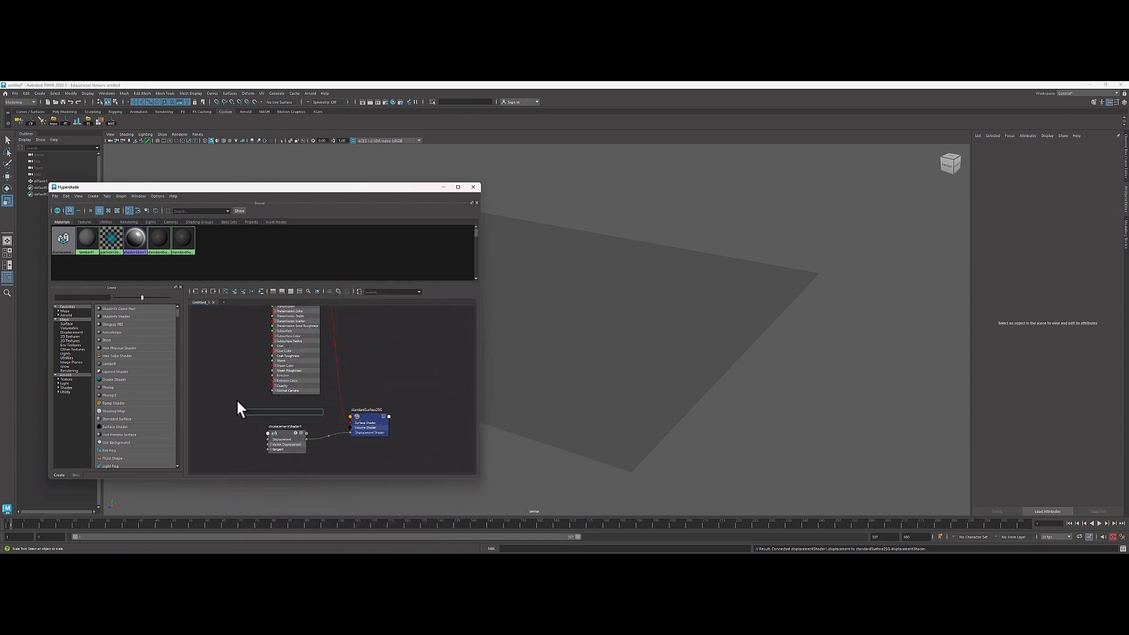
{"action": "type", "text": "f"}
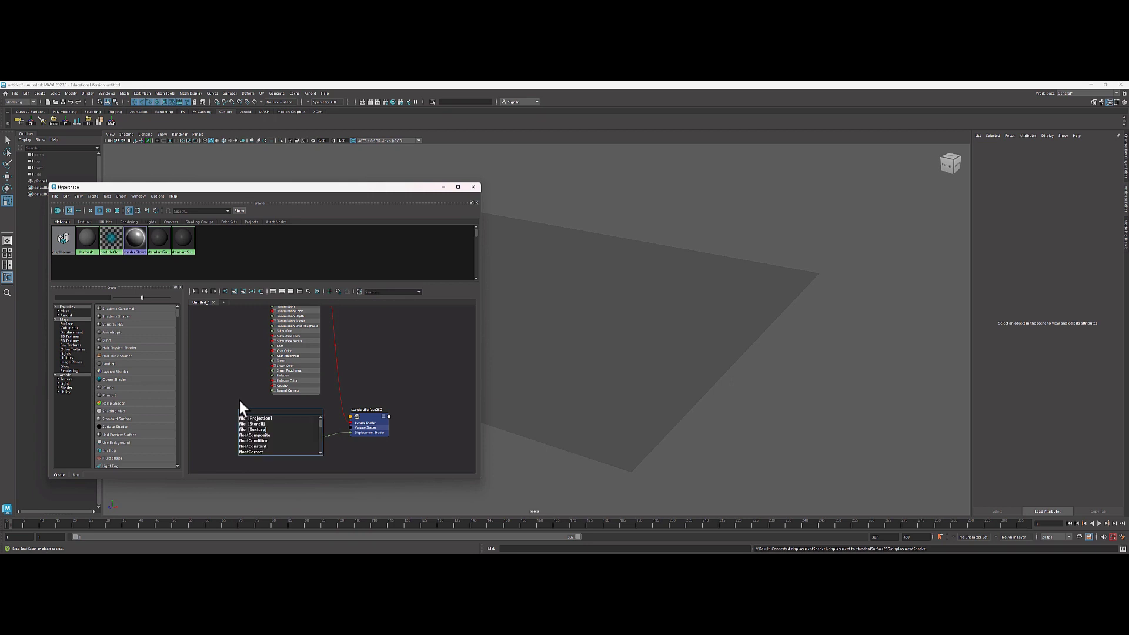
{"action": "type", "text": "ile [Projection]"}
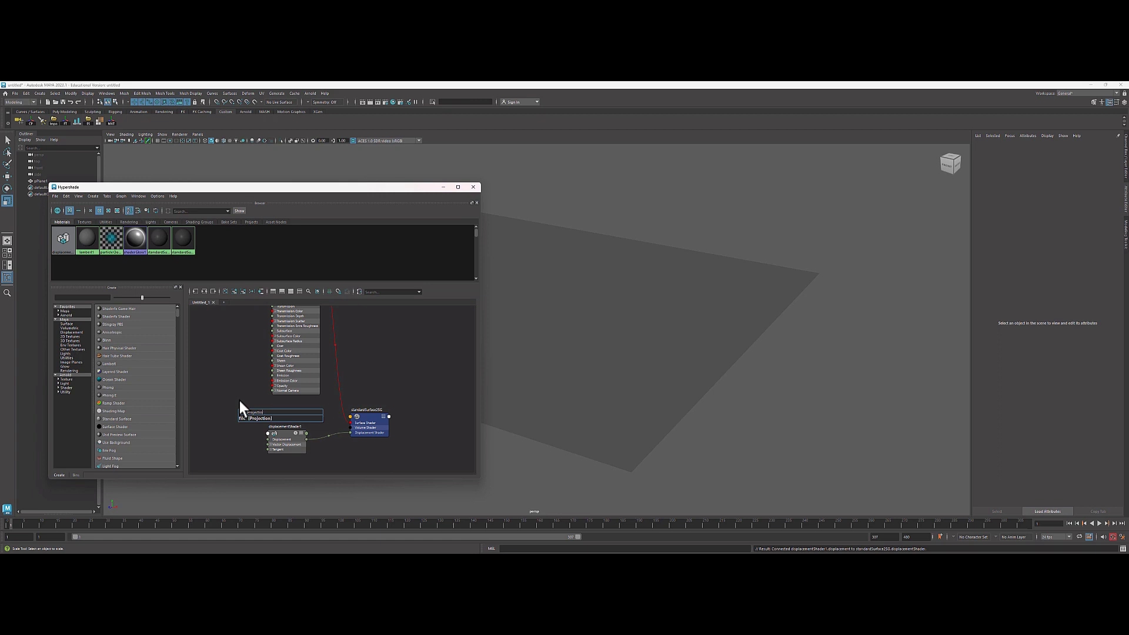
{"action": "key", "text": "BackSpace"}
{"action": "key", "text": "BackSpace"}
{"action": "key", "text": "BackSpace"}
{"action": "key", "text": "BackSpace"}
{"action": "key", "text": "BackSpace"}
{"action": "key", "text": "BackSpace"}
{"action": "key", "text": "BackSpace"}
{"action": "key", "text": "BackSpace"}
{"action": "key", "text": "BackSpace"}
{"action": "key", "text": "BackSpace"}
{"action": "key", "text": "BackSpace"}
{"action": "key", "text": "BackSpace"}
{"action": "key", "text": "BackSpace"}
{"action": "key", "text": "BackSpace"}
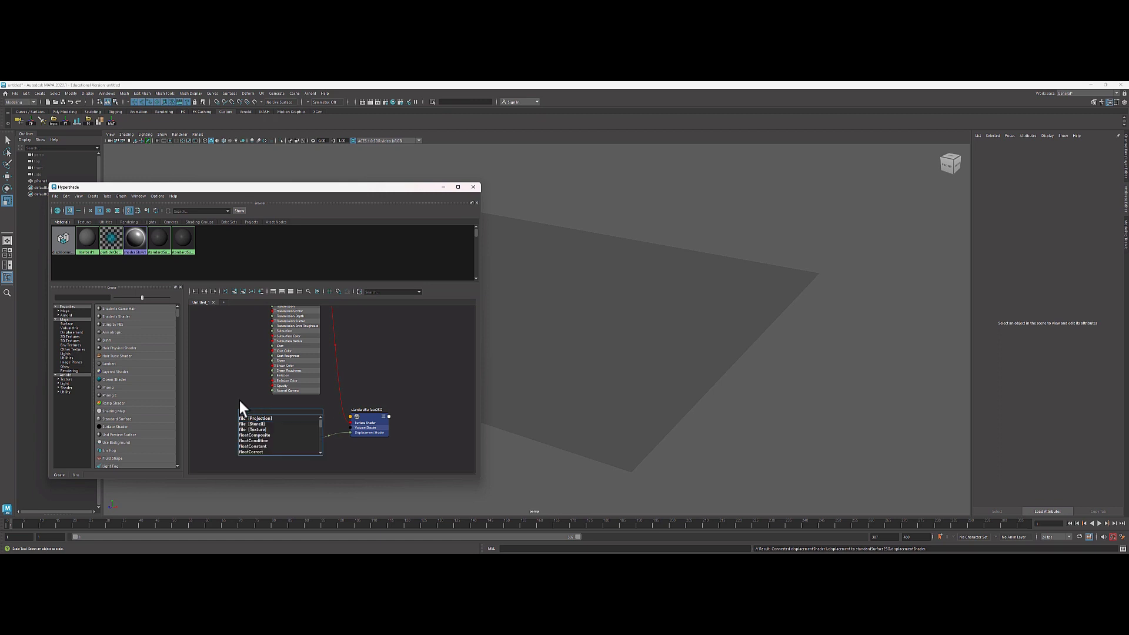
{"action": "type", "text": "ile"}
{"action": "key", "text": "Down"}
{"action": "key", "text": "Down"}
{"action": "key", "text": "Down"}
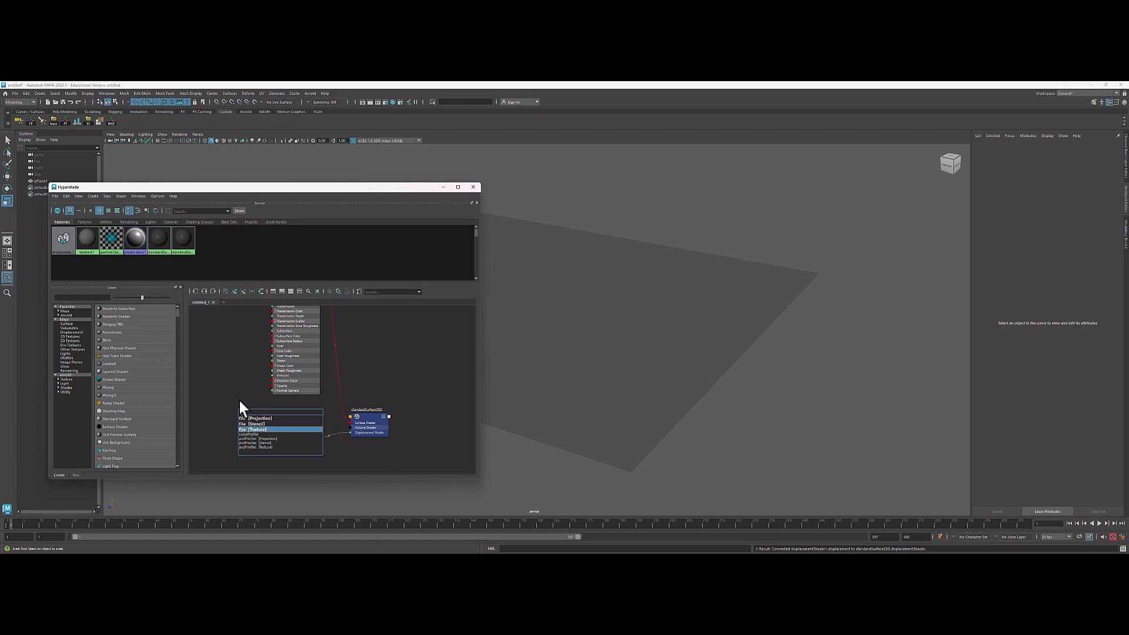
{"action": "key", "text": "Return"}
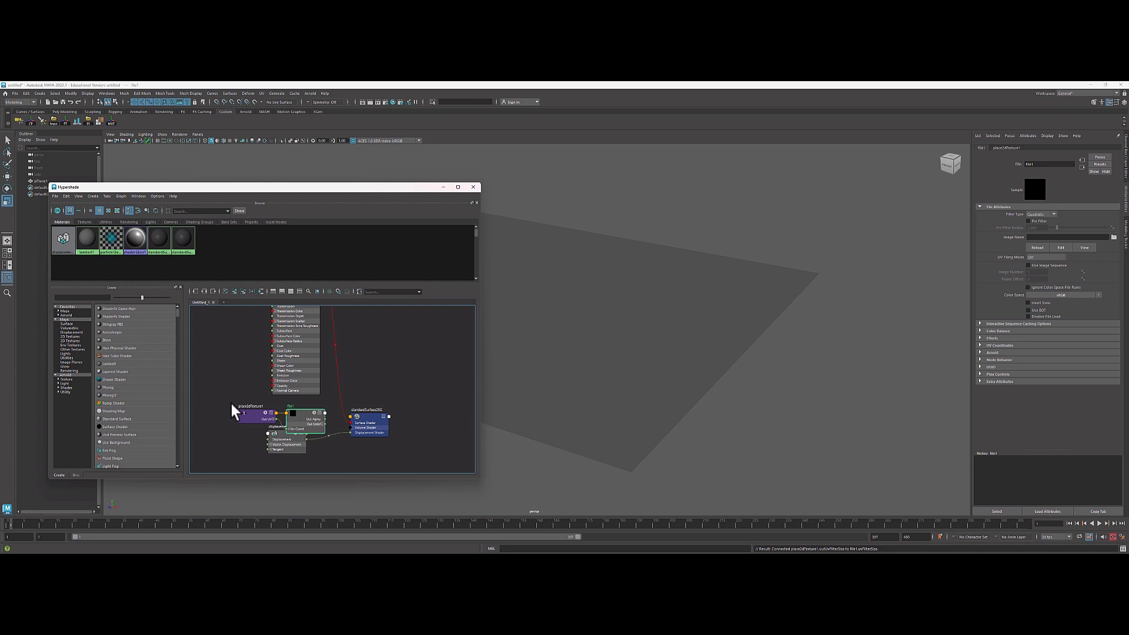
{"action": "mouse_move", "coordinate": [295, 419]}
{"action": "left_mouse_down"}
{"action": "mouse_move", "coordinate": [256, 418]}
{"action": "mouse_move", "coordinate": [305, 423]}
{"action": "left_mouse_up"}
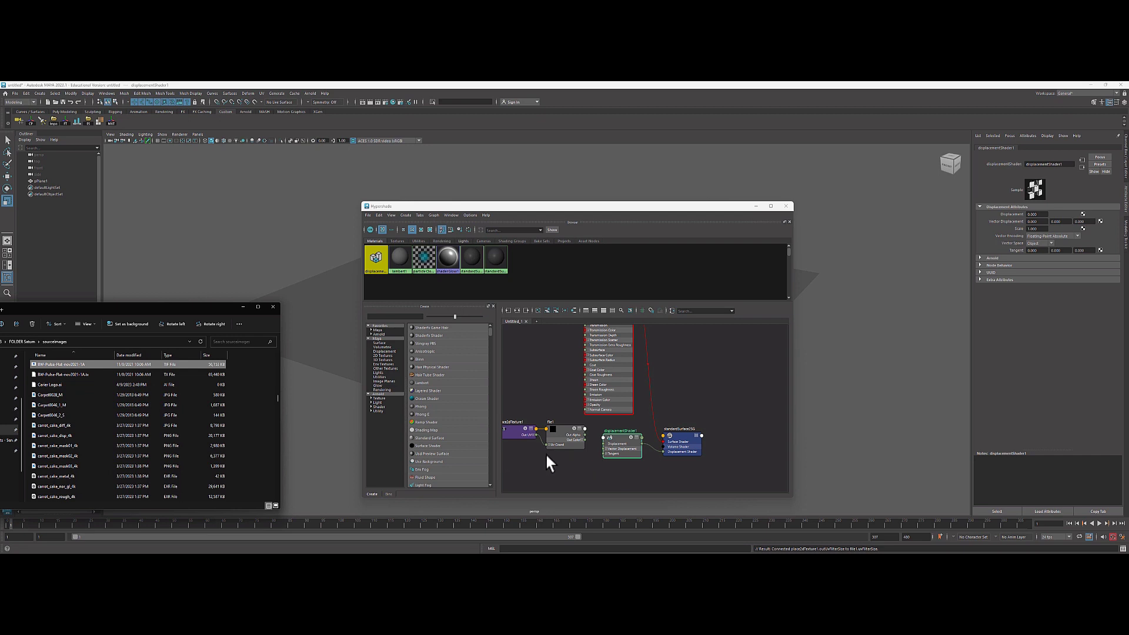
Delete the empty File texture node together with its place2dTexture node
{"action": "left_click_drag", "start_coordinate": [568, 467], "coordinate": [513, 428]}
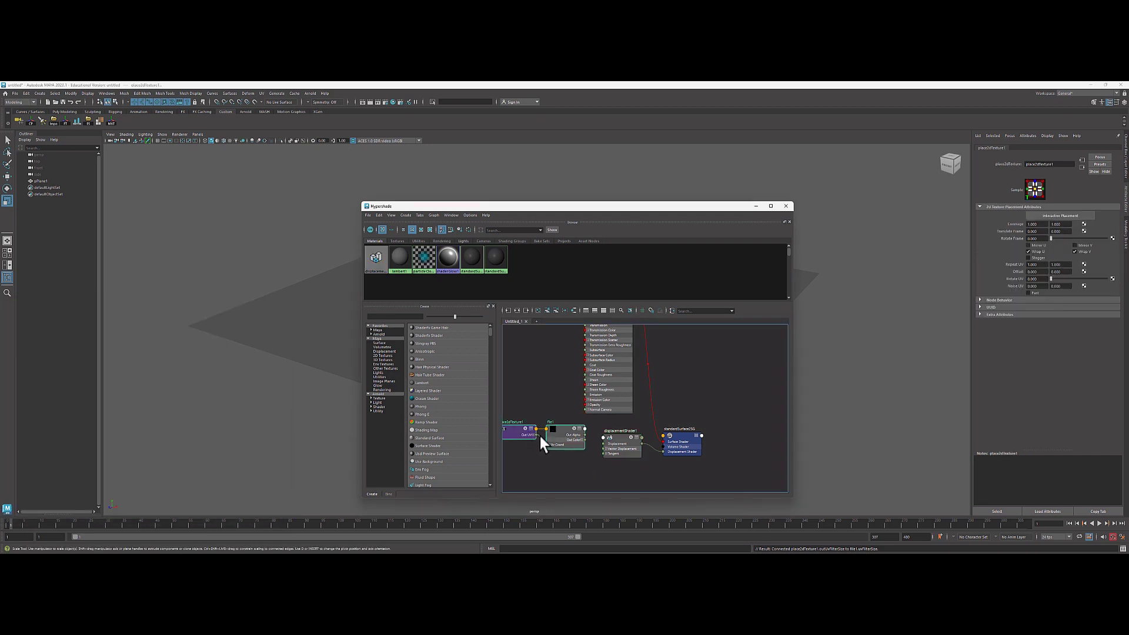
{"action": "key", "text": "Delete"}
{"action": "key", "text": "Tab"}
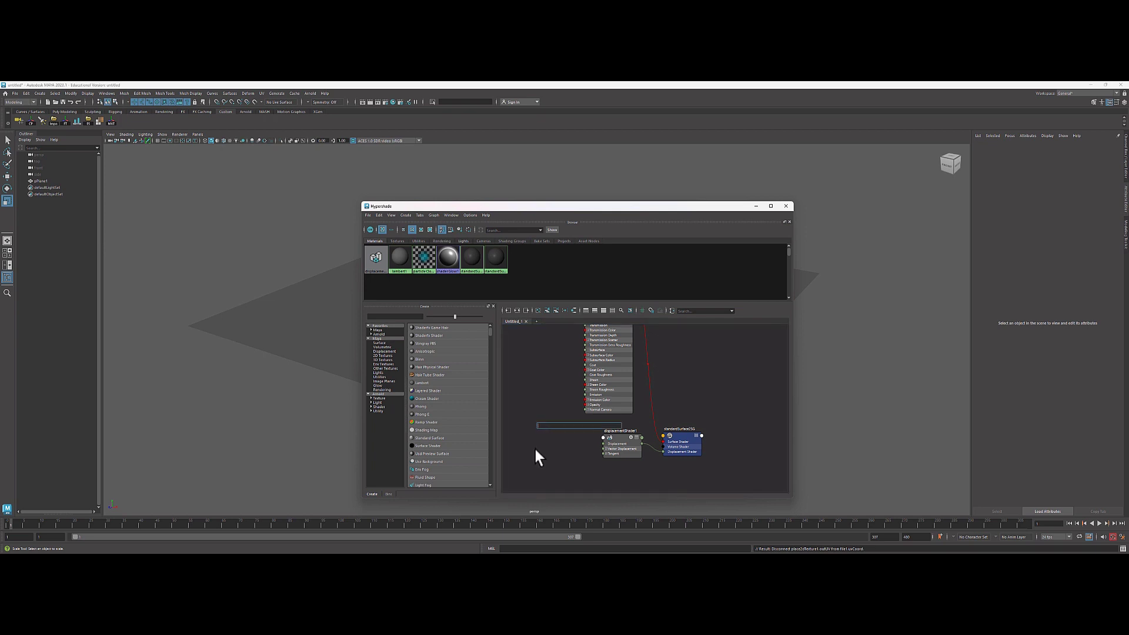
{"action": "left_click", "coordinate": [536, 444]}
Bring BW-Pulse-Flat-nov2021-1A.tif from the sourceimages folder into the material graph and place its nodes before the displacement shader
{"action": "key", "text": "alt+Tab"}
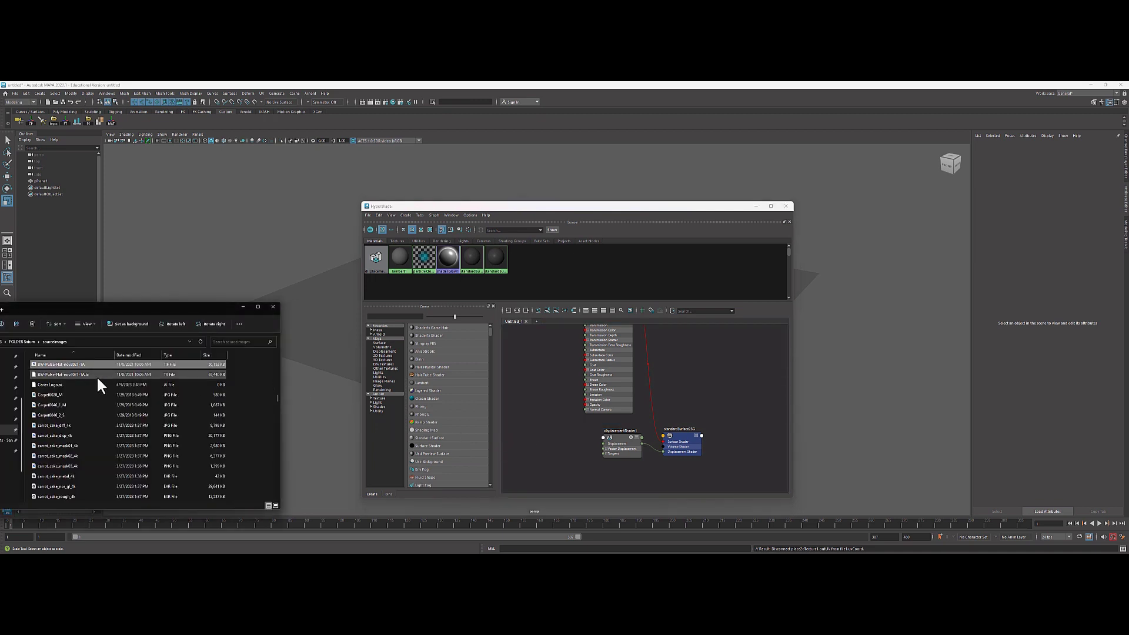
{"action": "left_click_drag", "start_coordinate": [54, 368], "coordinate": [523, 441]}
{"action": "left_click", "coordinate": [529, 436]}
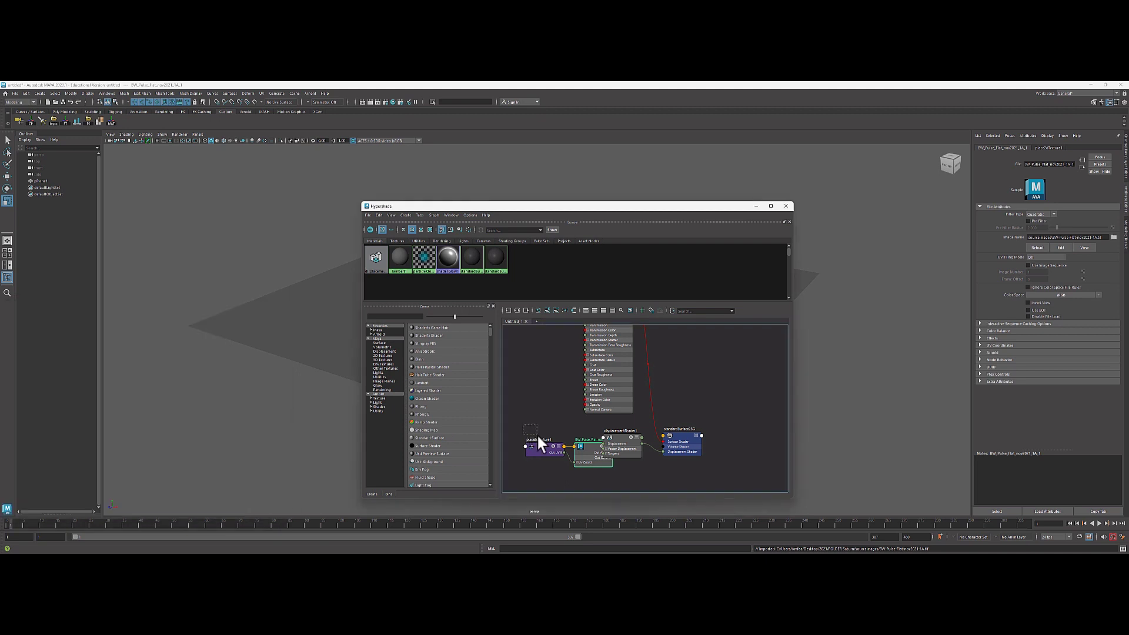
{"action": "left_click_drag", "start_coordinate": [587, 454], "coordinate": [556, 449]}
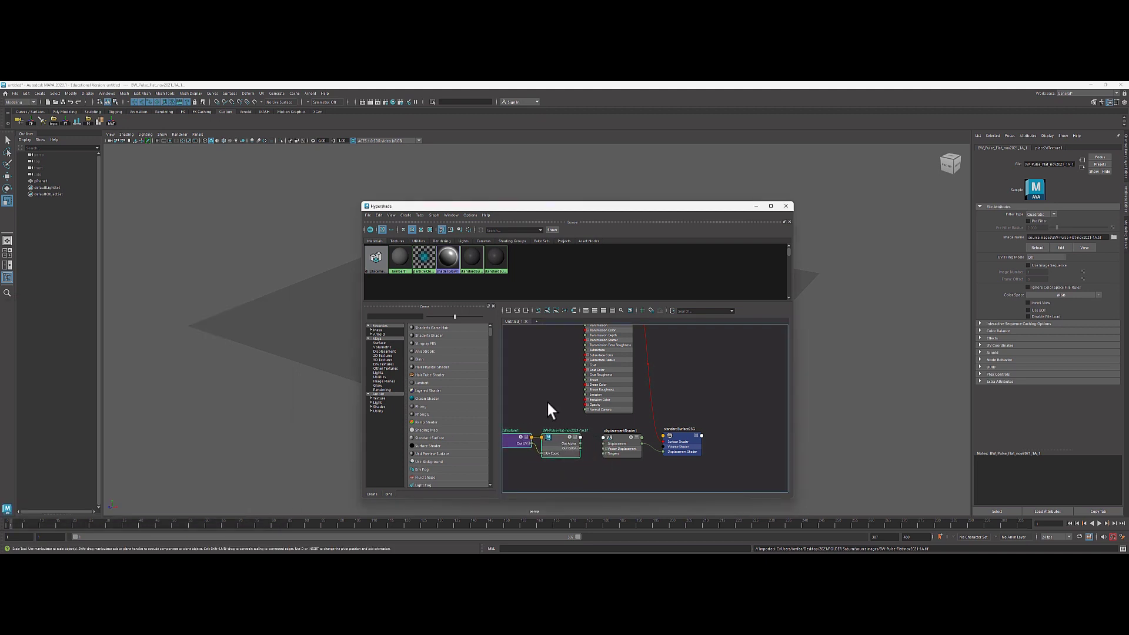
{"action": "middle_click_drag", "start_coordinate": [549, 408], "coordinate": [595, 378], "text": "alt"}
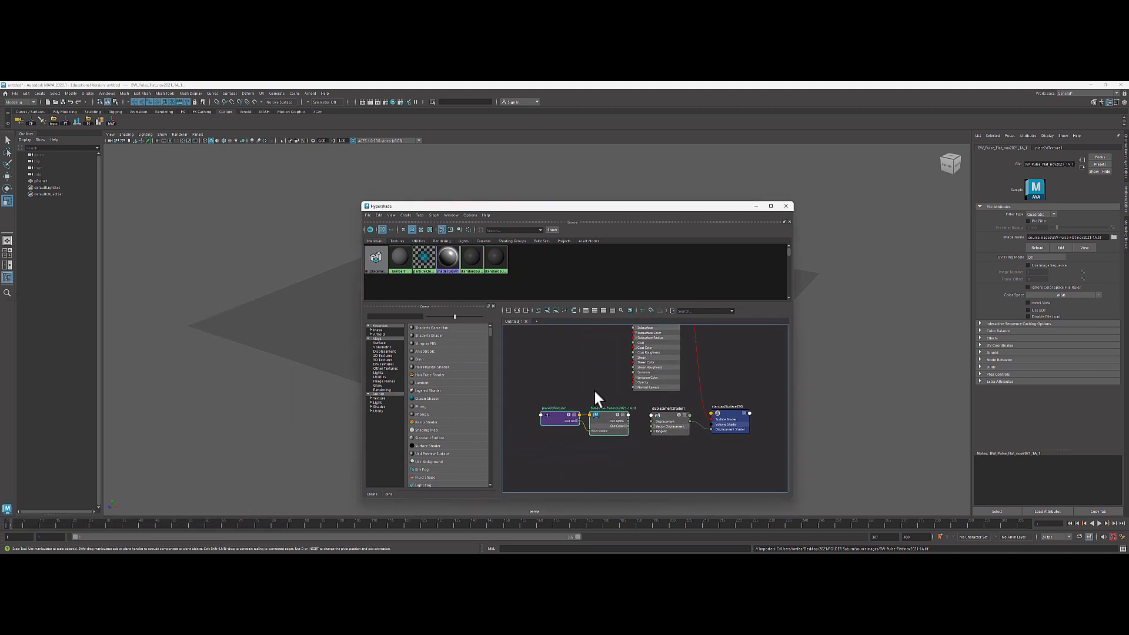
{"action": "key", "text": "alt+Tab"}
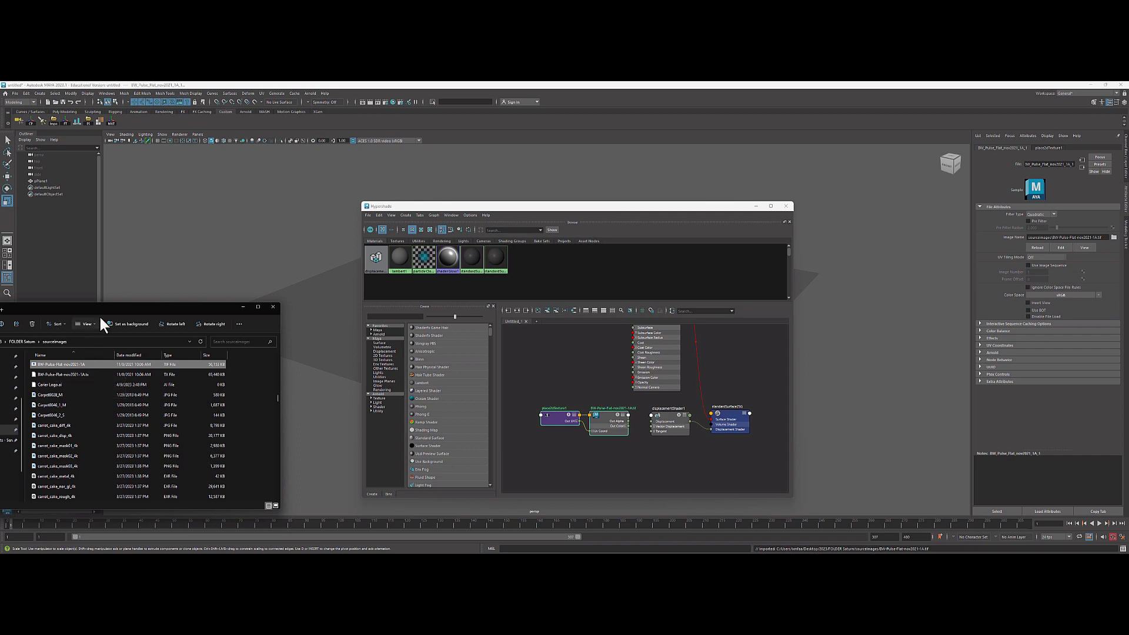
{"action": "left_click_drag", "start_coordinate": [101, 305], "coordinate": [122, 269]}
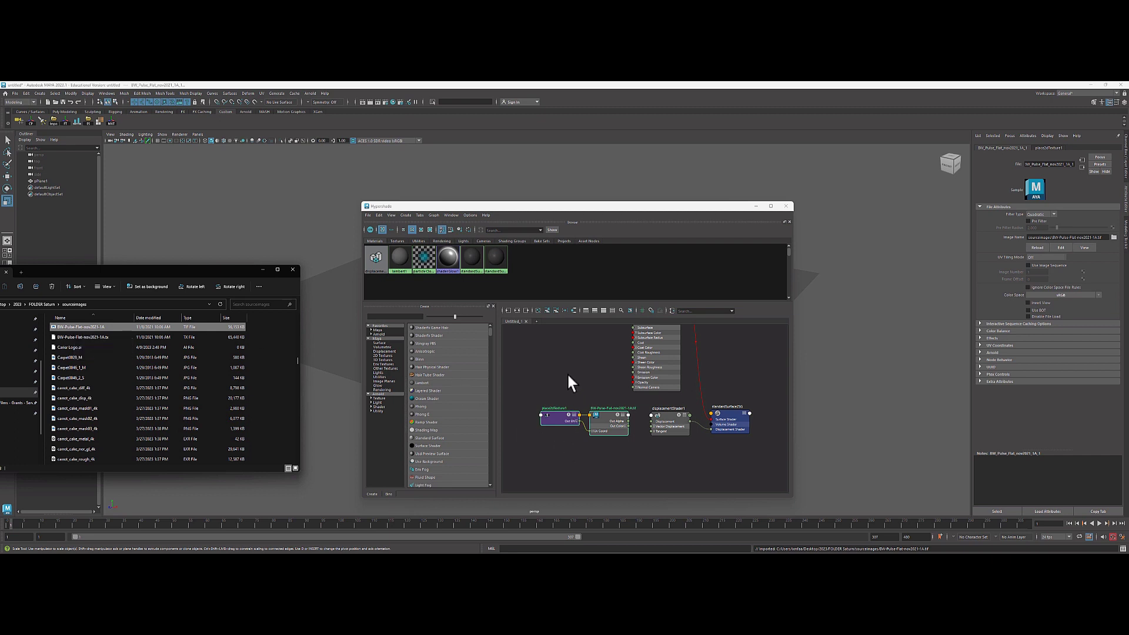
Expand the image texture's Out Color and connect Out Color R to the displacement shader's Displacement input
{"action": "right_click_drag", "start_coordinate": [643, 468], "coordinate": [703, 471], "text": "alt"}
{"action": "middle_click_drag", "start_coordinate": [659, 447], "coordinate": [642, 472], "text": "alt"}
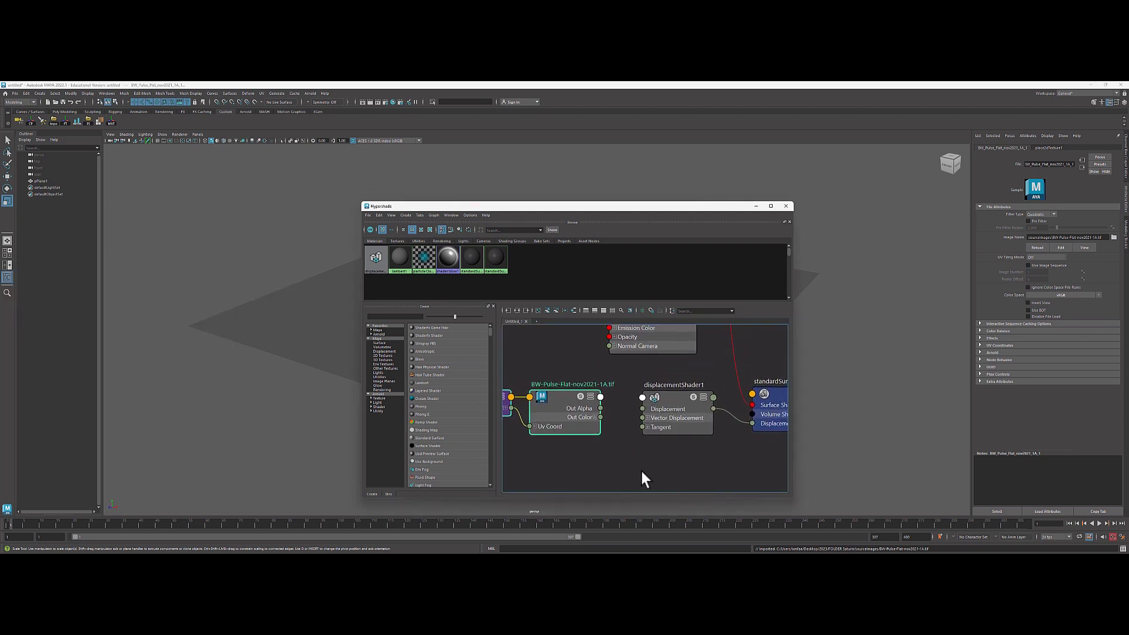
{"action": "right_click_drag", "start_coordinate": [587, 422], "coordinate": [708, 436], "text": "alt"}
{"action": "left_click", "coordinate": [606, 407]}
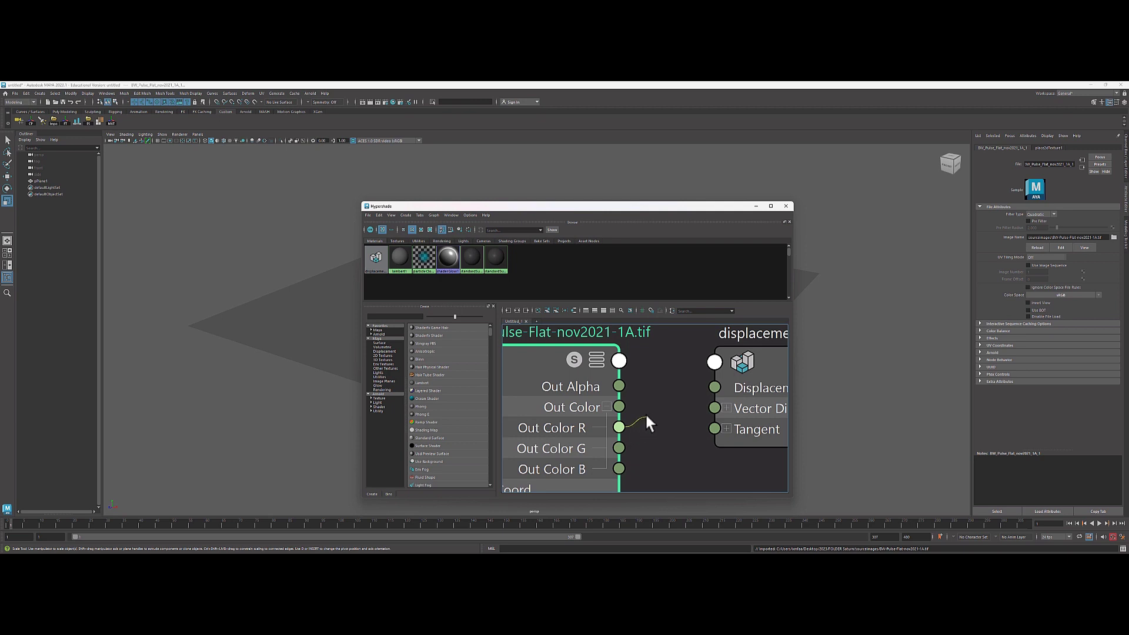
{"action": "left_click_drag", "start_coordinate": [685, 393], "coordinate": [718, 384]}
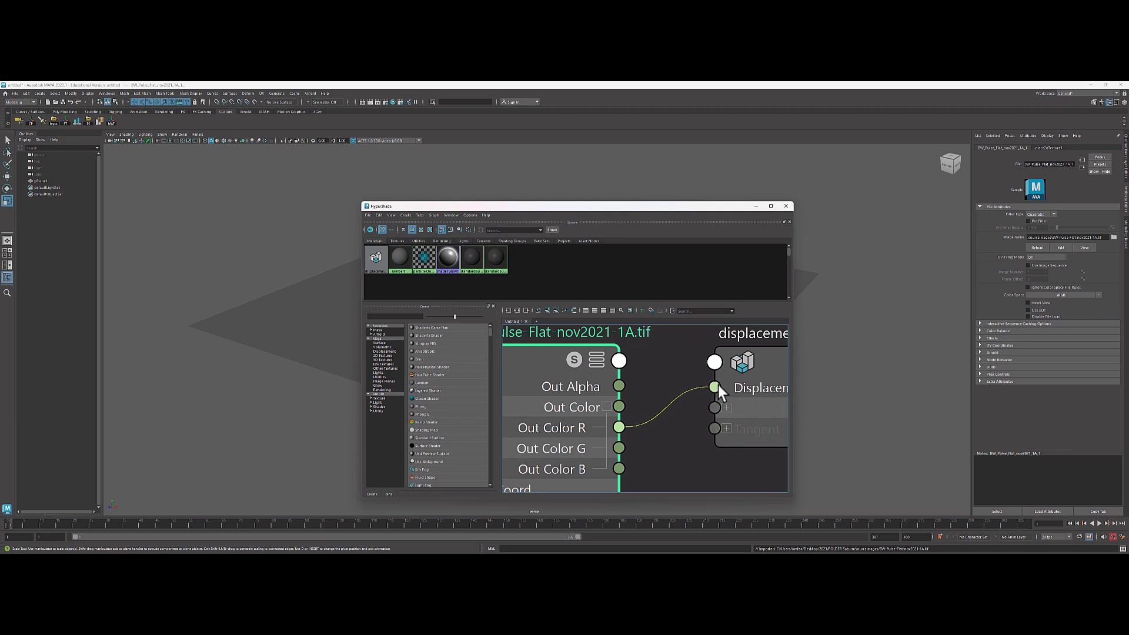
{"action": "scroll", "coordinate": [690, 446], "scroll_direction": "down", "scroll_amount": 5}
{"action": "scroll", "coordinate": [558, 452], "scroll_direction": "down", "scroll_amount": 3}
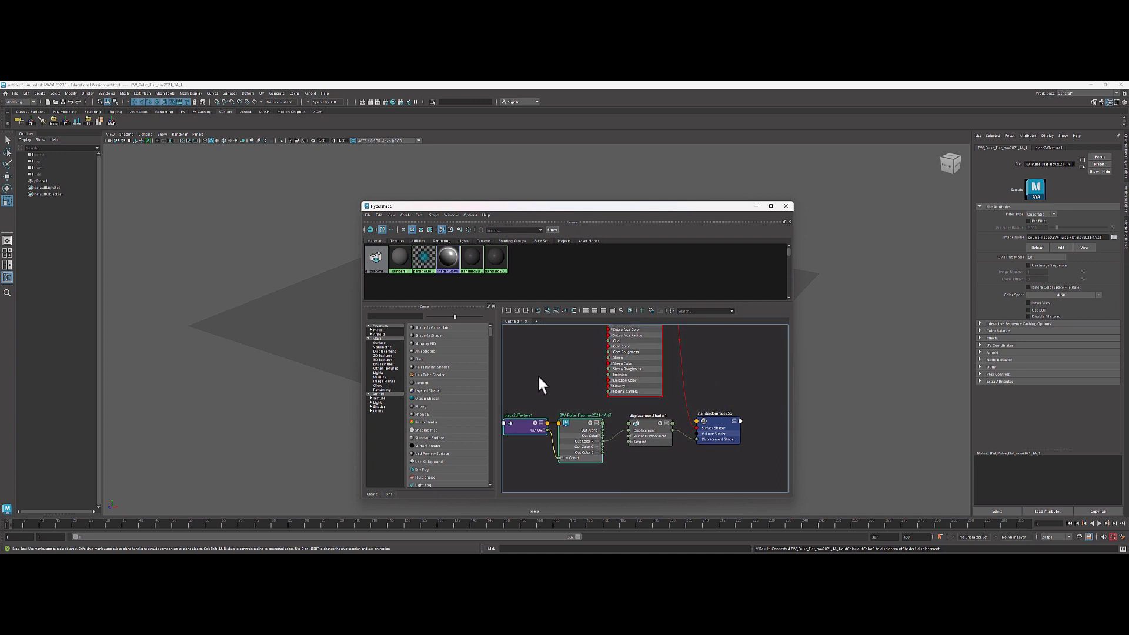
Move the Hypershade window off the plane and add an Arnold Skydome Light to the scene
{"action": "left_click_drag", "start_coordinate": [623, 208], "coordinate": [236, 189]}
{"action": "scroll", "coordinate": [625, 354], "scroll_direction": "up", "scroll_amount": 4}
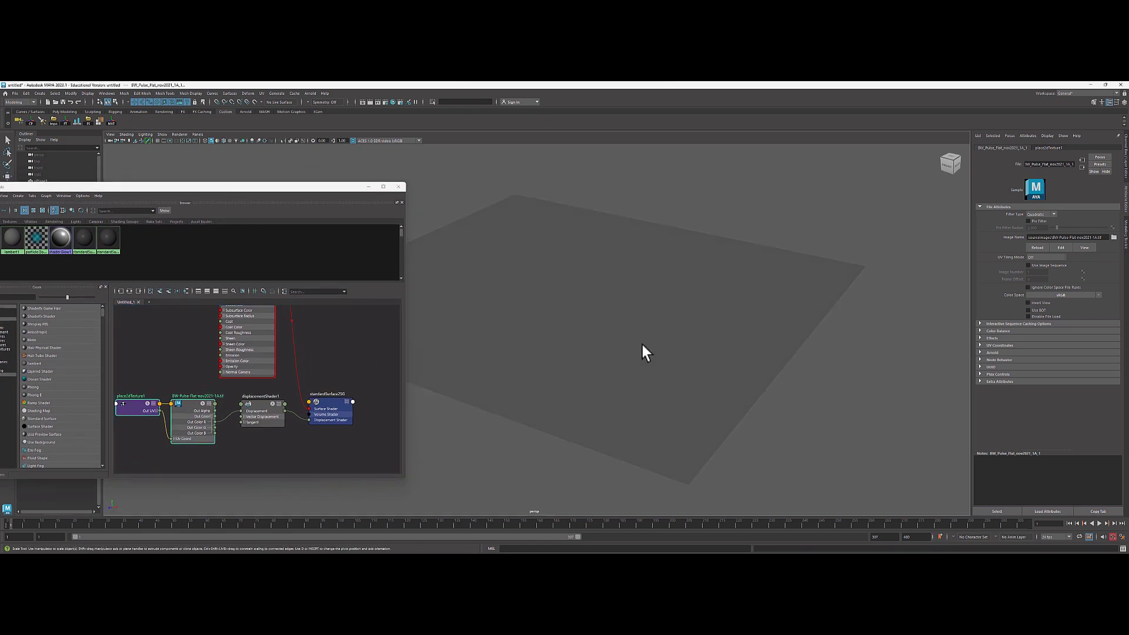
{"action": "left_click", "coordinate": [309, 93]}
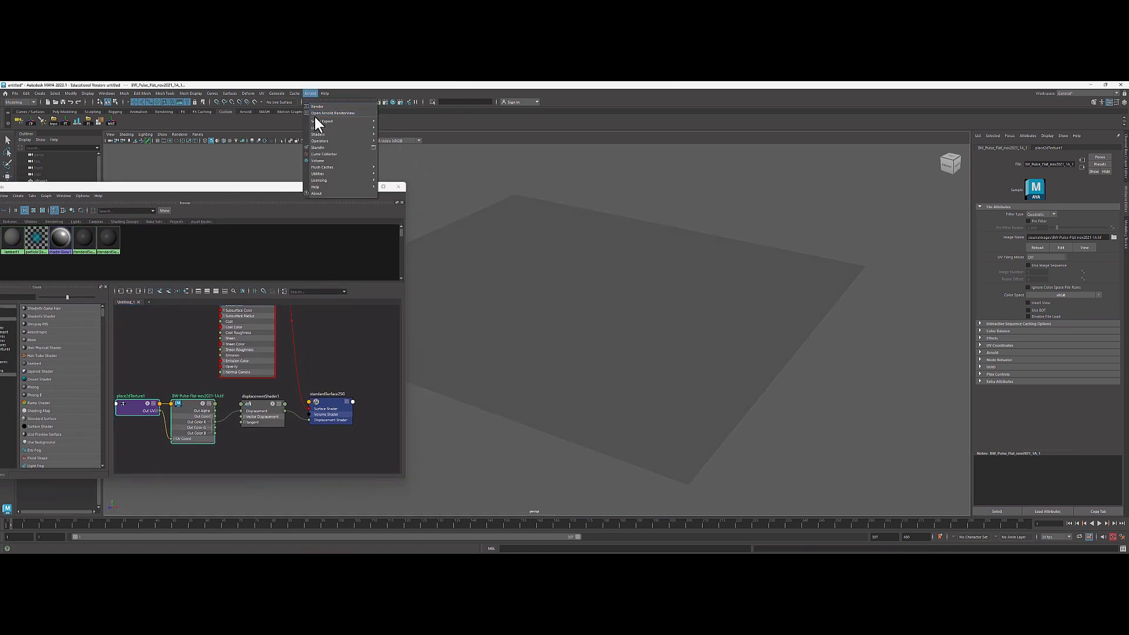
{"action": "mouse_move", "coordinate": [350, 128]}
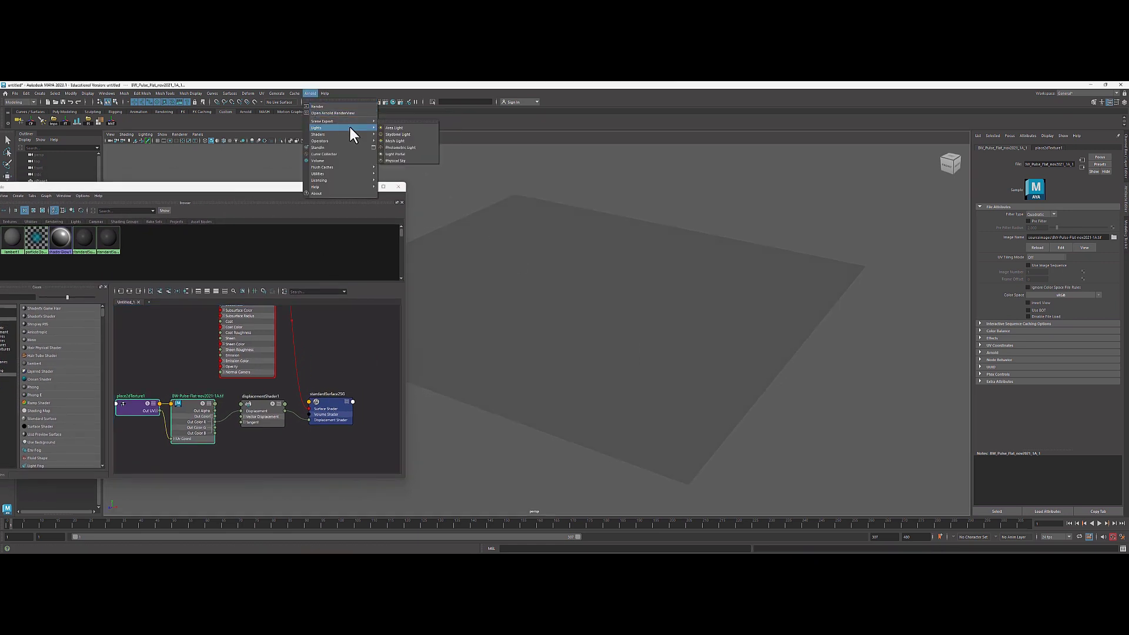
{"action": "left_click", "coordinate": [405, 134]}
Render the perspective view in Arnold RenderView and place the render window clear of the material graph and attributes
{"action": "left_click", "coordinate": [311, 93]}
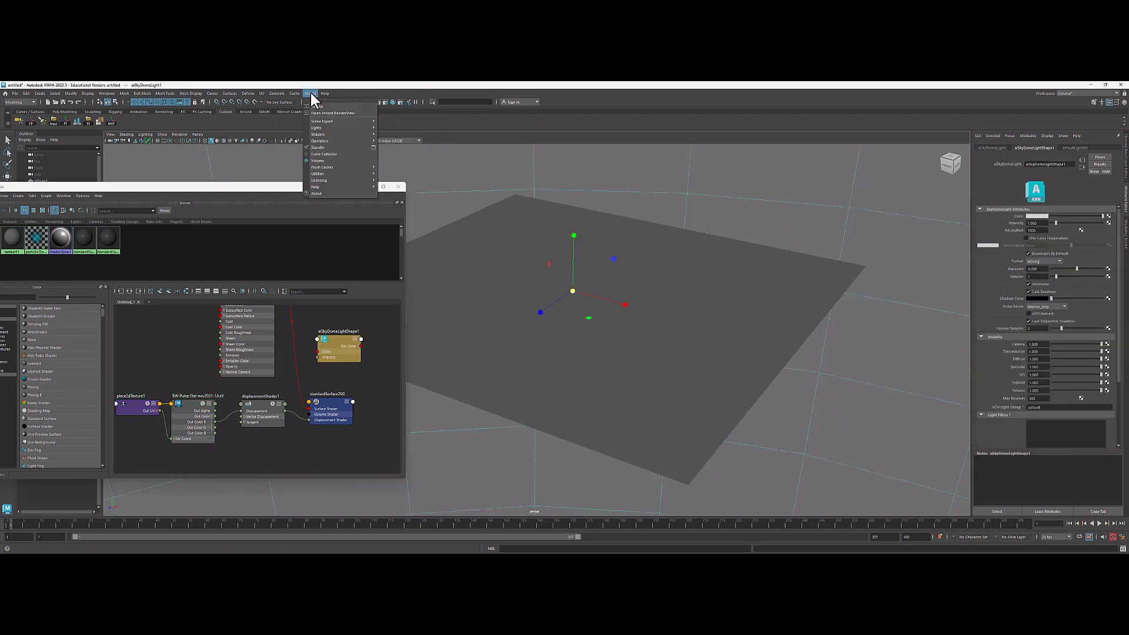
{"action": "left_click", "coordinate": [320, 108]}
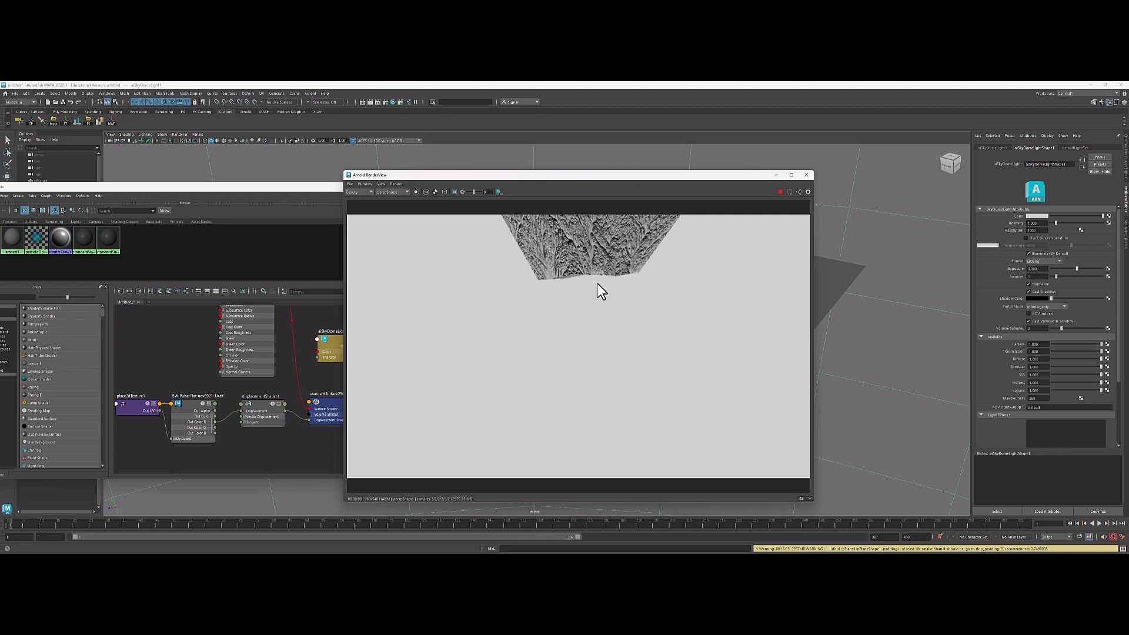
{"action": "left_click_drag", "start_coordinate": [690, 178], "coordinate": [667, 176]}
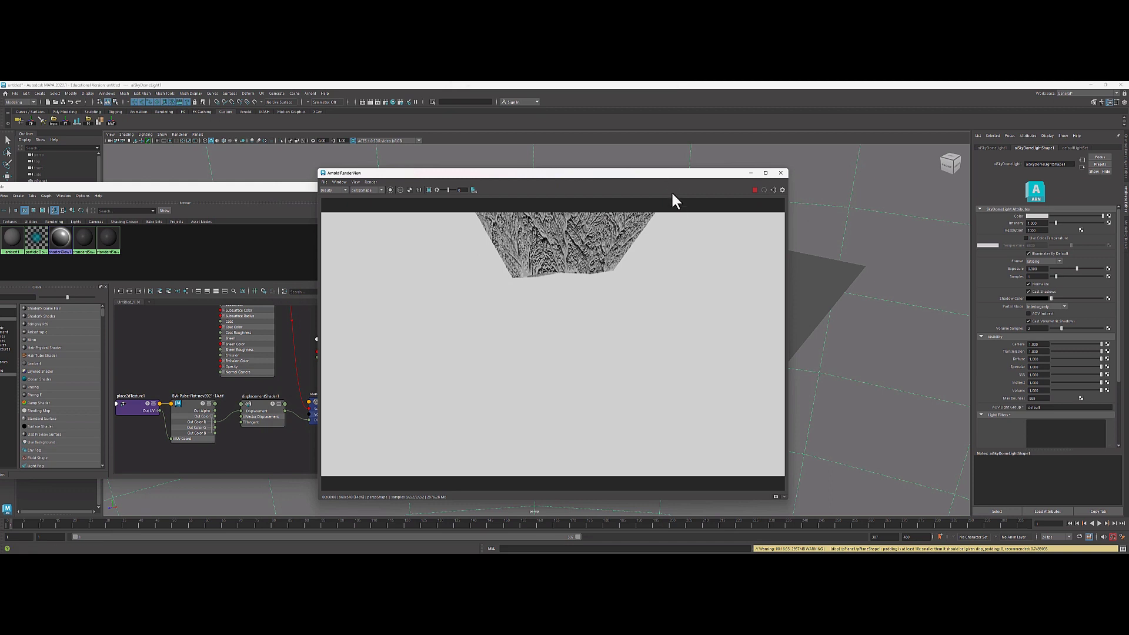
{"action": "left_click_drag", "start_coordinate": [669, 174], "coordinate": [787, 343]}
Set the displacement shader's Scale to 0.1
{"action": "left_click", "coordinate": [260, 409]}
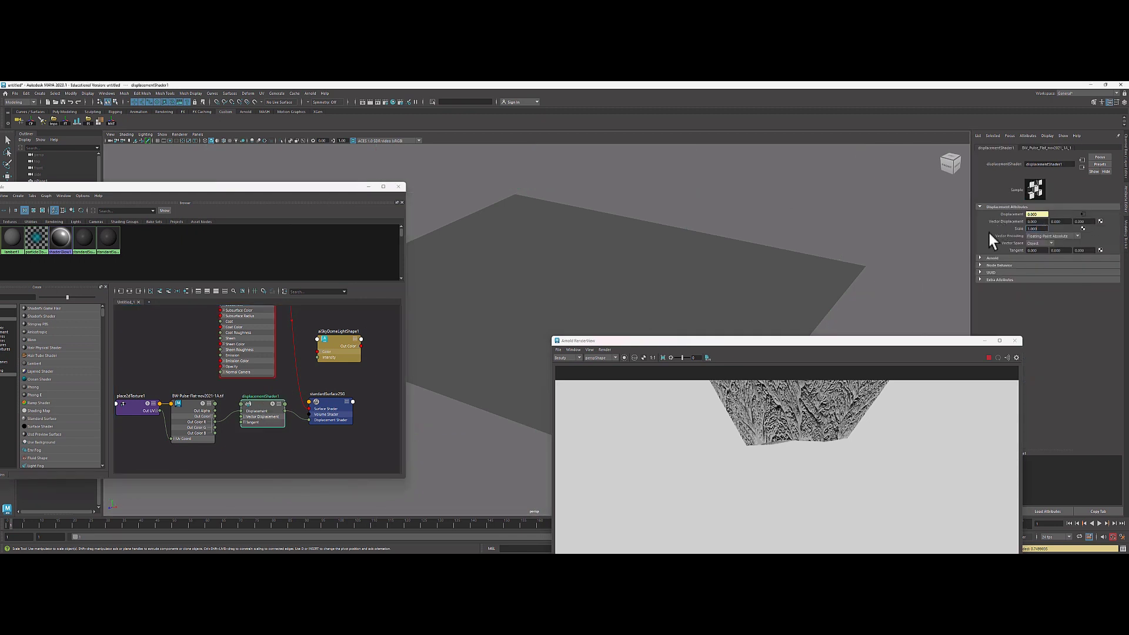
{"action": "type", "text": ".1"}
{"action": "key", "text": "Return"}
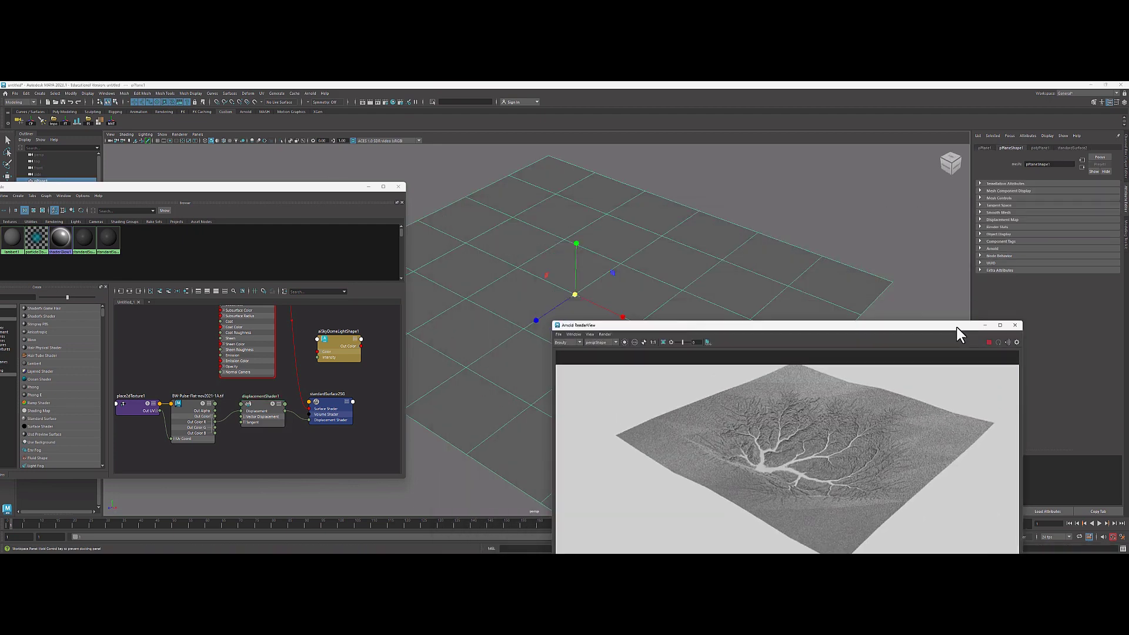
In the plane shape's Arnold Subdivision attributes, set the Type to catclark and increase the Iterations
{"action": "left_click_drag", "start_coordinate": [957, 326], "coordinate": [958, 329]}
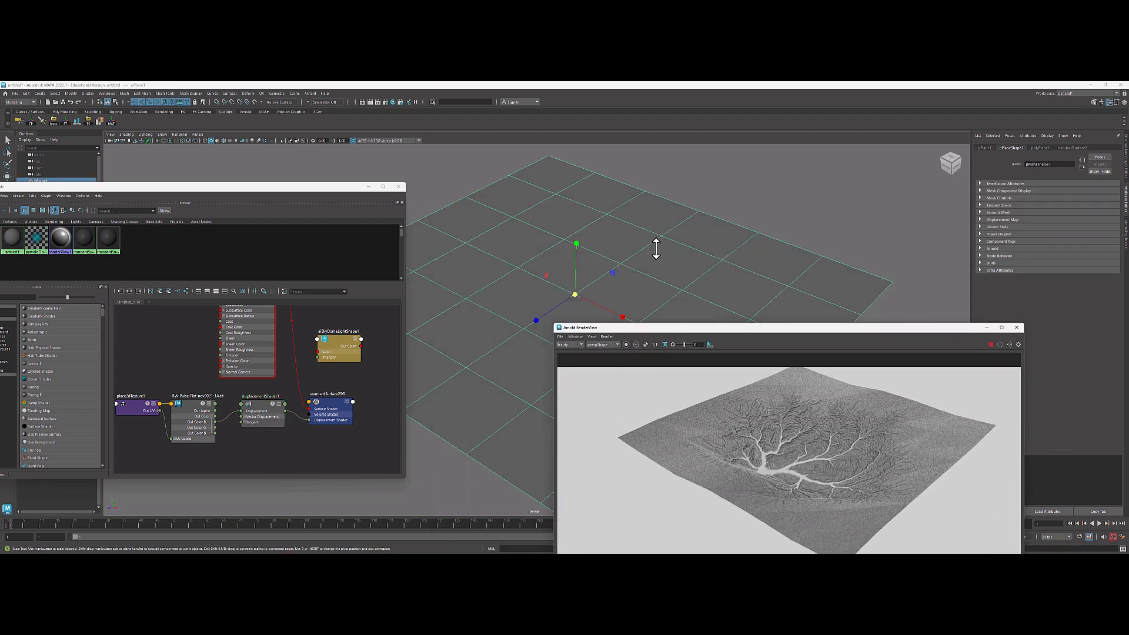
{"action": "left_click", "coordinate": [704, 251]}
{"action": "left_click", "coordinate": [1007, 248]}
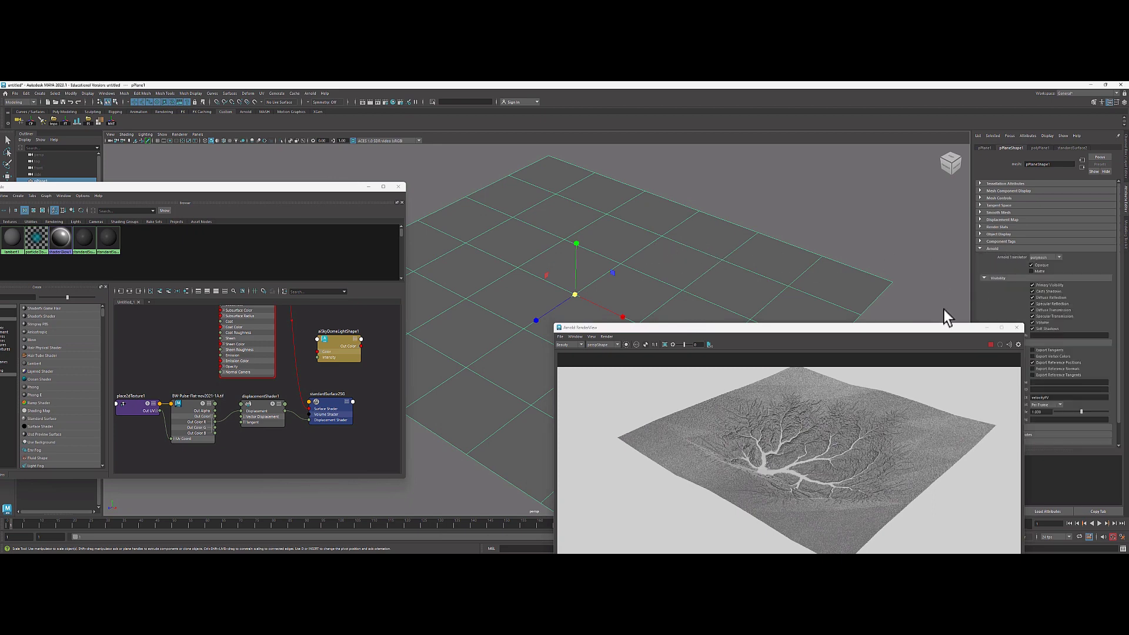
{"action": "left_click_drag", "start_coordinate": [945, 328], "coordinate": [802, 327]}
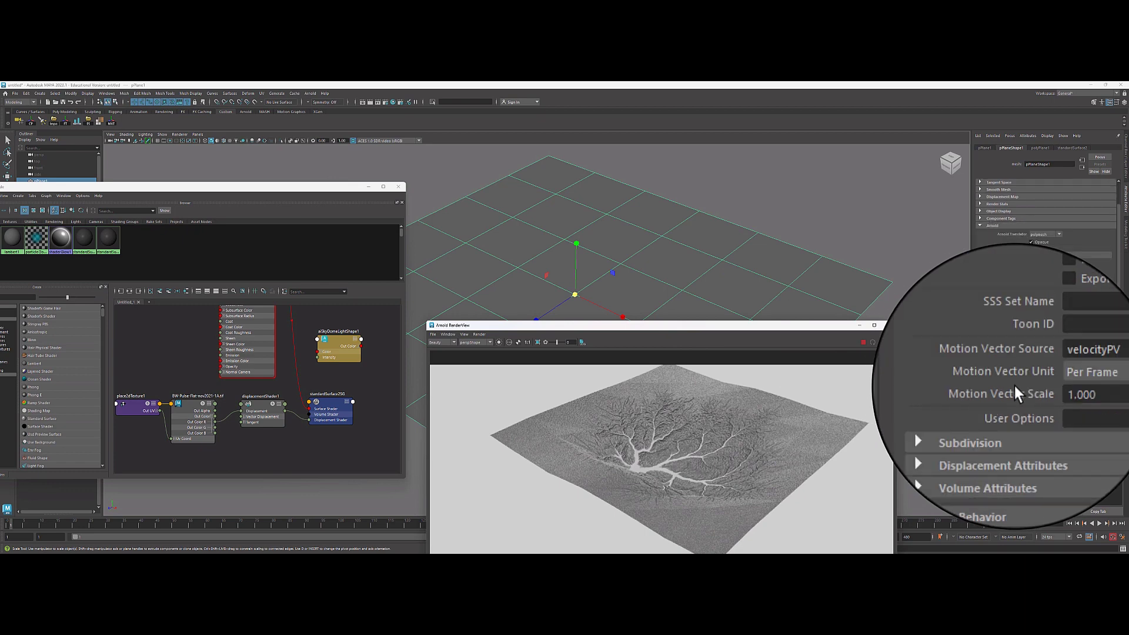
{"action": "scroll", "coordinate": [1014, 386], "scroll_direction": "down", "scroll_amount": 2}
{"action": "left_click", "coordinate": [1009, 405]}
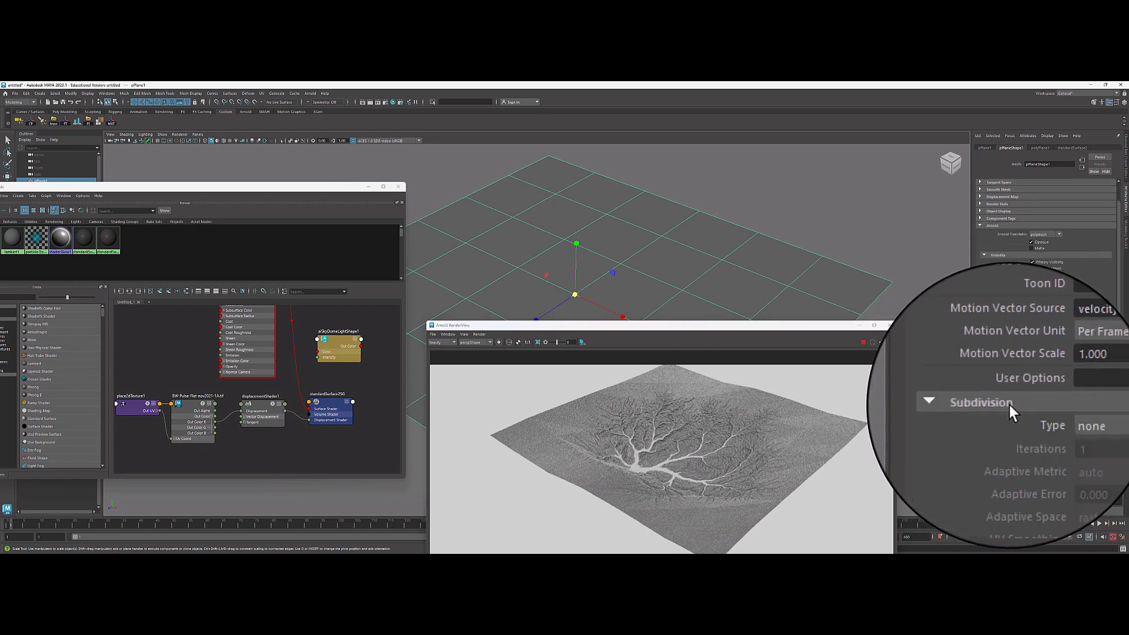
{"action": "scroll", "coordinate": [1011, 411], "scroll_direction": "down", "scroll_amount": 3}
{"action": "left_click", "coordinate": [1047, 358]}
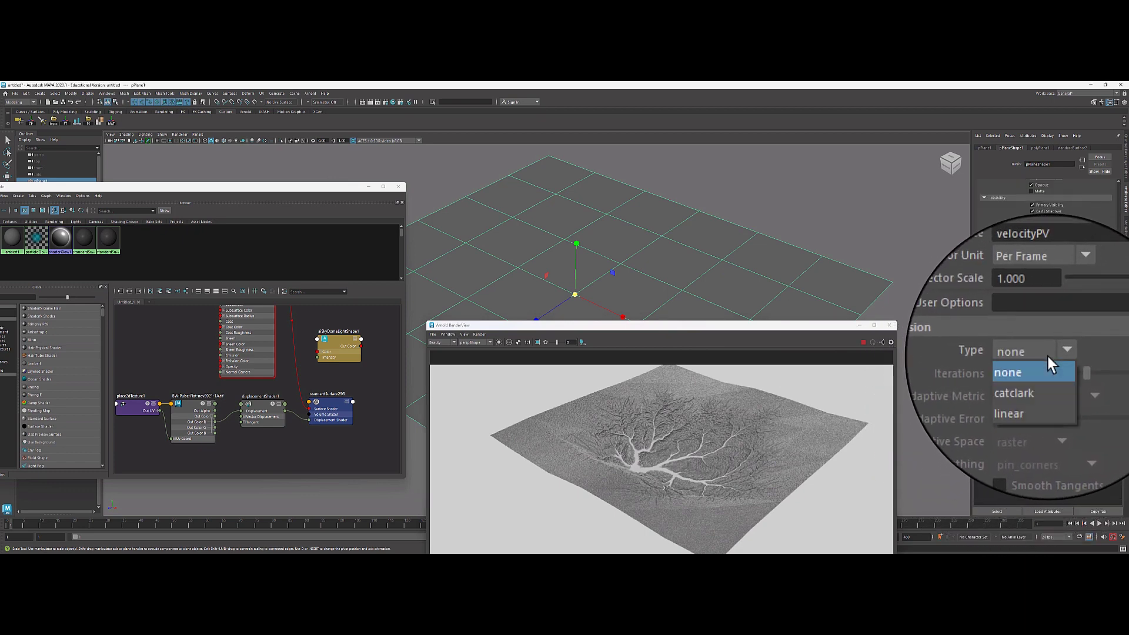
{"action": "left_click", "coordinate": [1042, 370]}
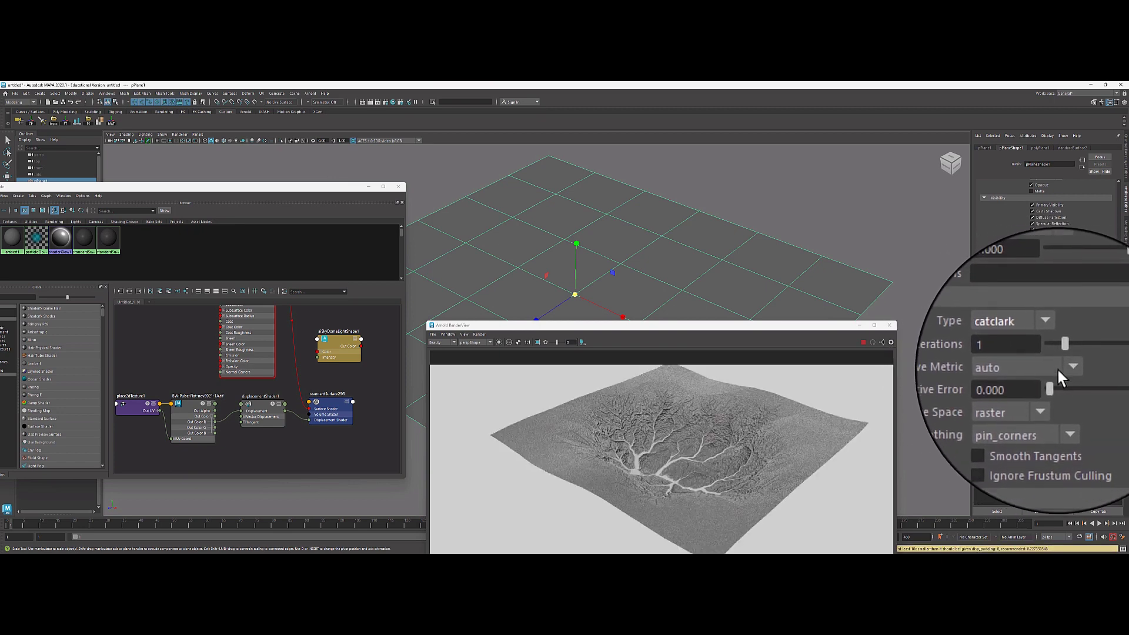
{"action": "left_click_drag", "start_coordinate": [1058, 364], "coordinate": [1067, 363]}
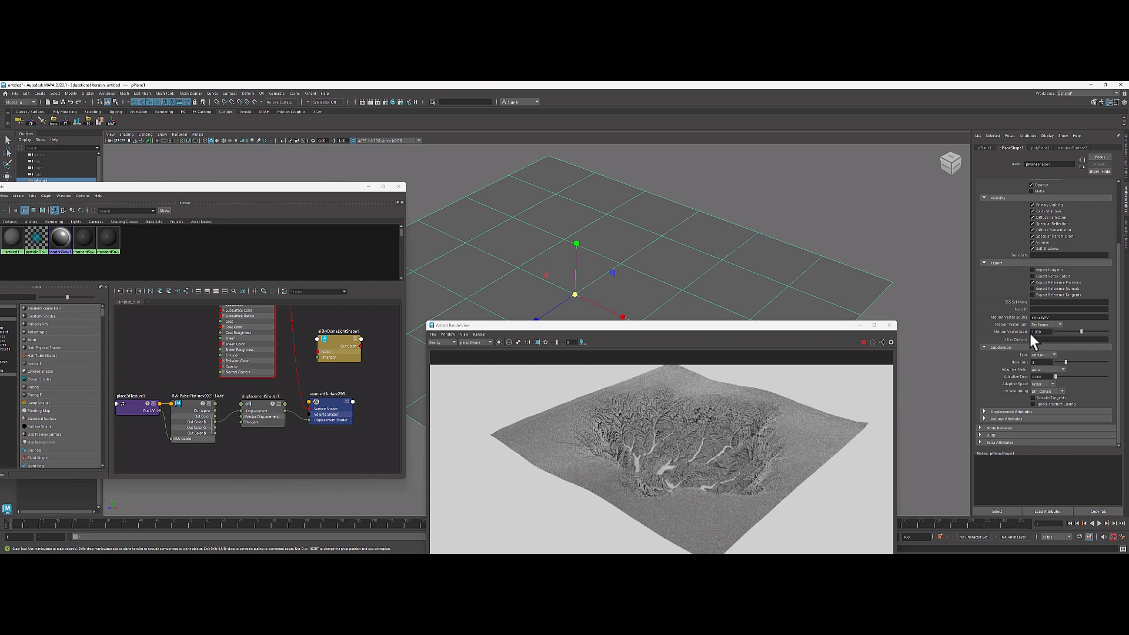
Reduce the plane's Subdivisions Width and Subdivisions Height together in the polyPlane inputs
{"action": "key", "text": "ctrl+a"}
{"action": "left_click", "coordinate": [1053, 223]}
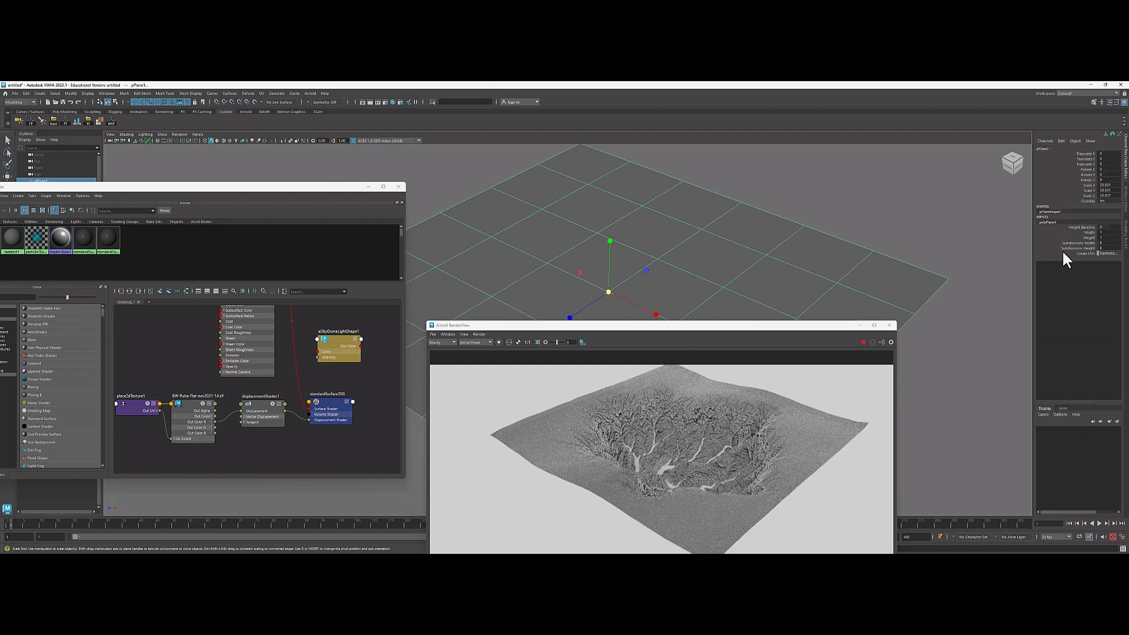
{"action": "left_click", "coordinate": [1076, 248]}
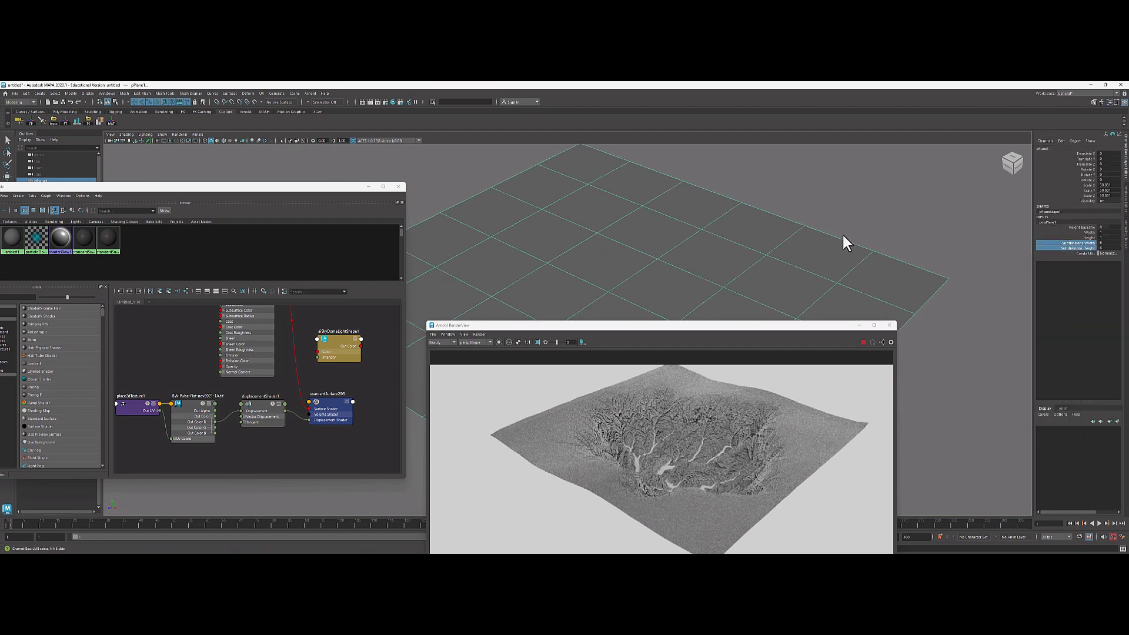
{"action": "middle_click_drag", "start_coordinate": [843, 237], "coordinate": [773, 271]}
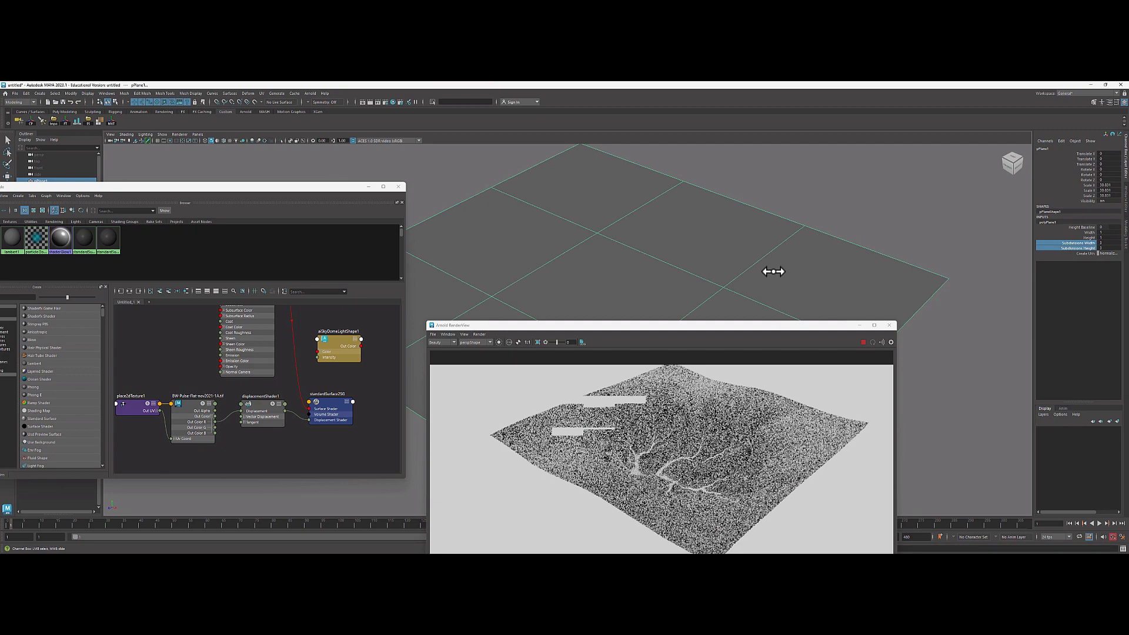
{"action": "mouse_move", "coordinate": [773, 272]}
{"action": "left_mouse_down", "text": "alt"}
{"action": "mouse_move", "coordinate": [758, 275]}
{"action": "mouse_move", "coordinate": [769, 273]}
{"action": "left_mouse_up", "text": "alt"}
{"action": "right_click_drag", "start_coordinate": [769, 272], "coordinate": [884, 281], "text": "alt"}
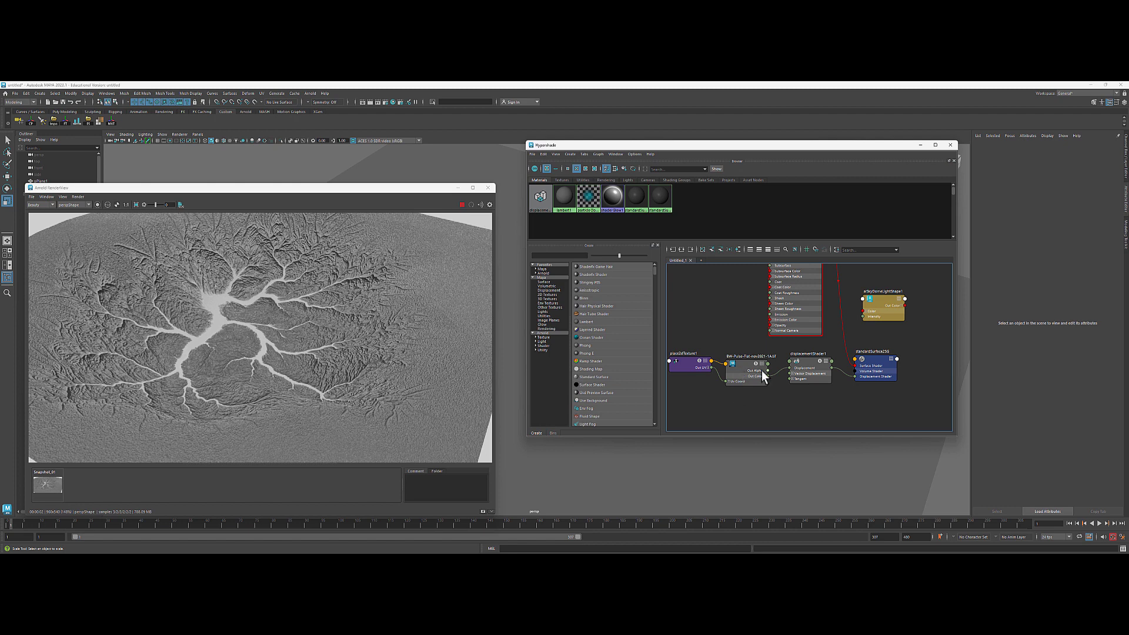
Set the image texture node's Color Space to Raw
{"action": "left_click_drag", "start_coordinate": [743, 369], "coordinate": [738, 362]}
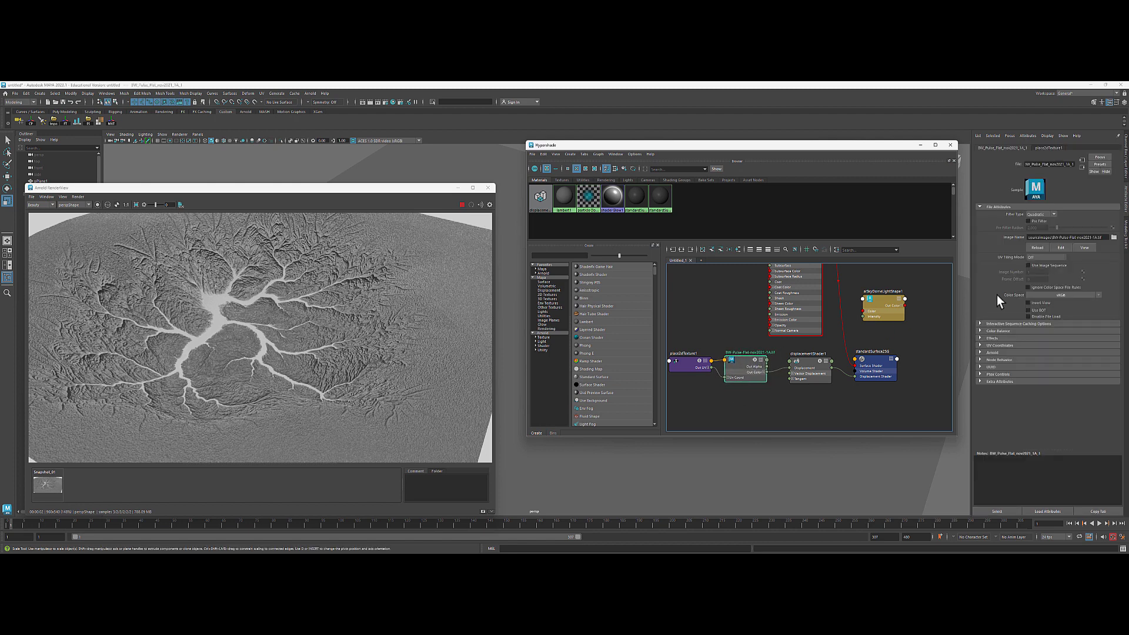
{"action": "left_click", "coordinate": [1049, 296]}
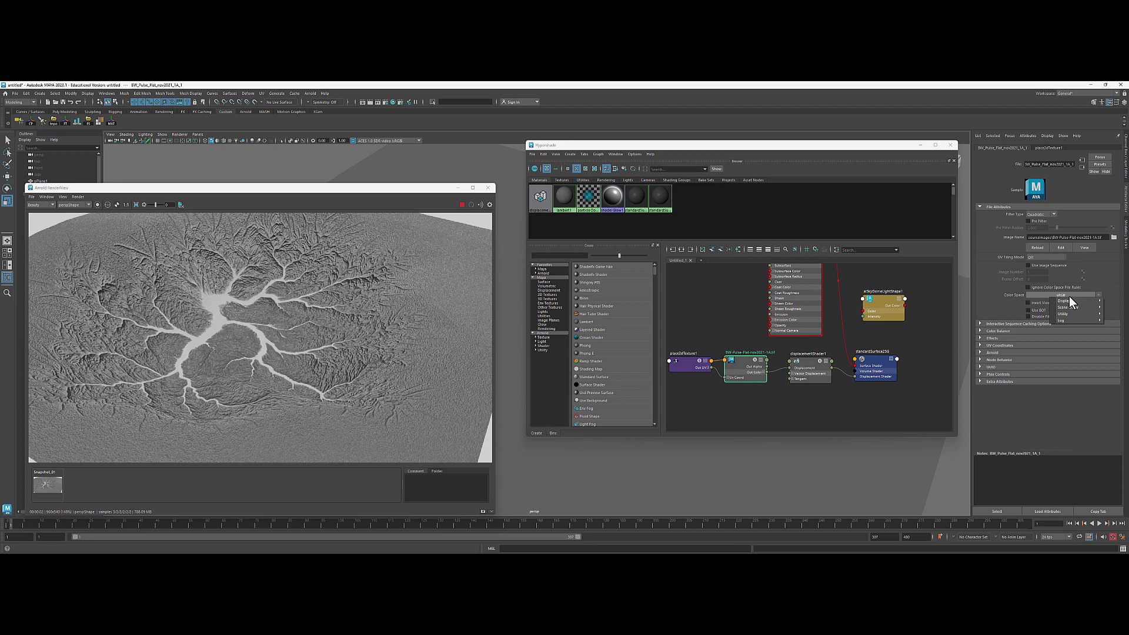
{"action": "mouse_move", "coordinate": [1071, 302]}
{"action": "left_click", "coordinate": [1039, 313]}
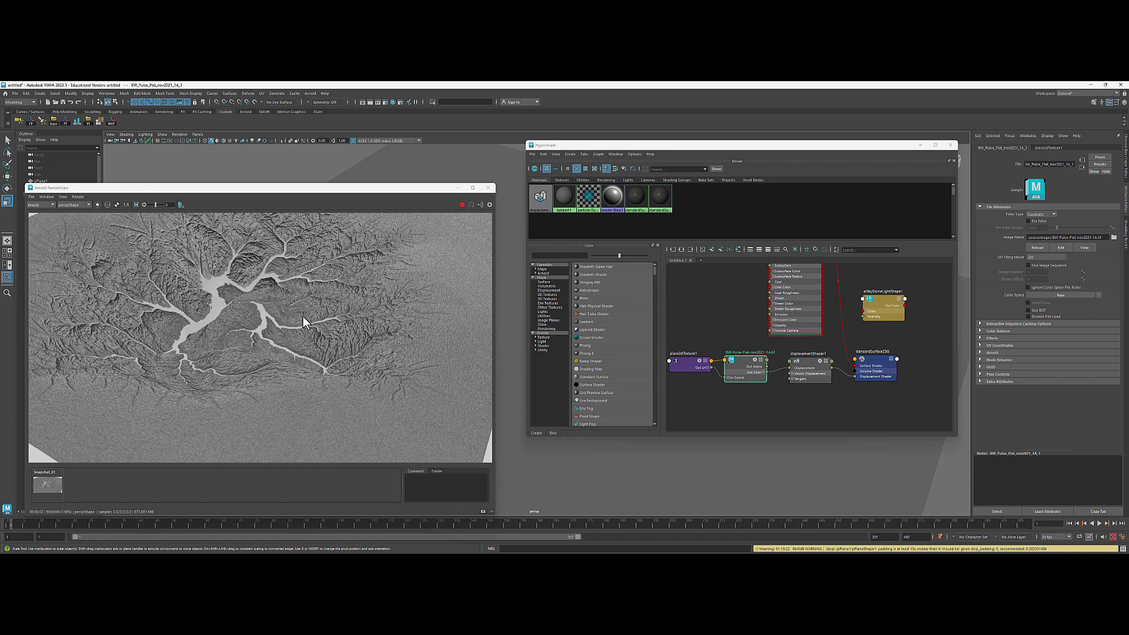
Store a snapshot of the Raw render and compare it repeatedly with the first snapshot
{"action": "left_click", "coordinate": [483, 511]}
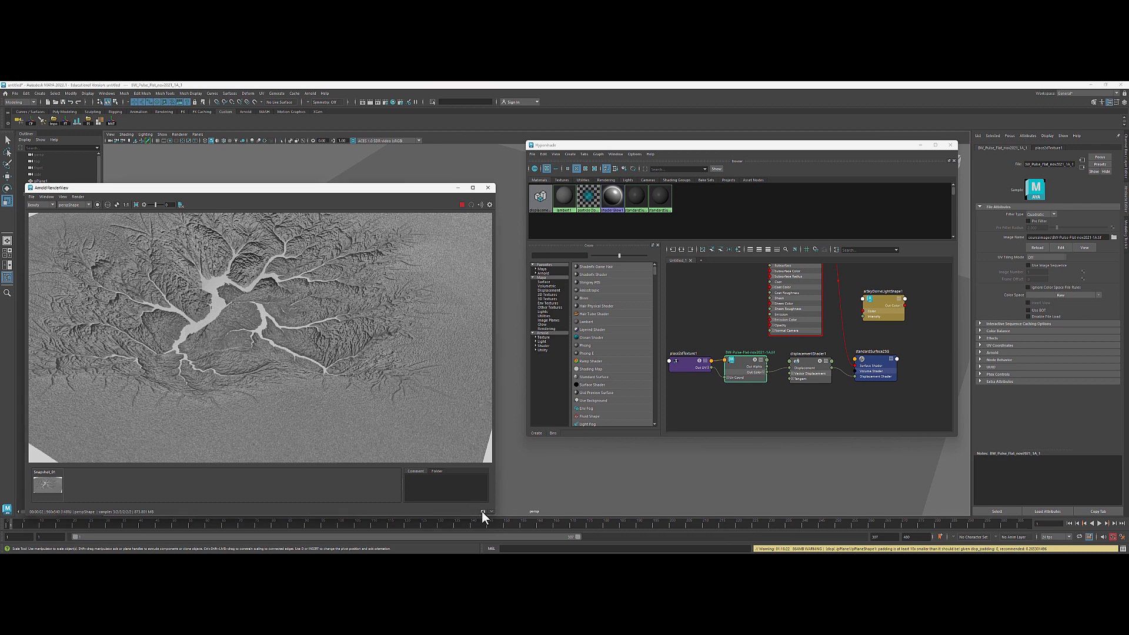
{"action": "left_click", "coordinate": [49, 489]}
{"action": "left_click", "coordinate": [83, 487]}
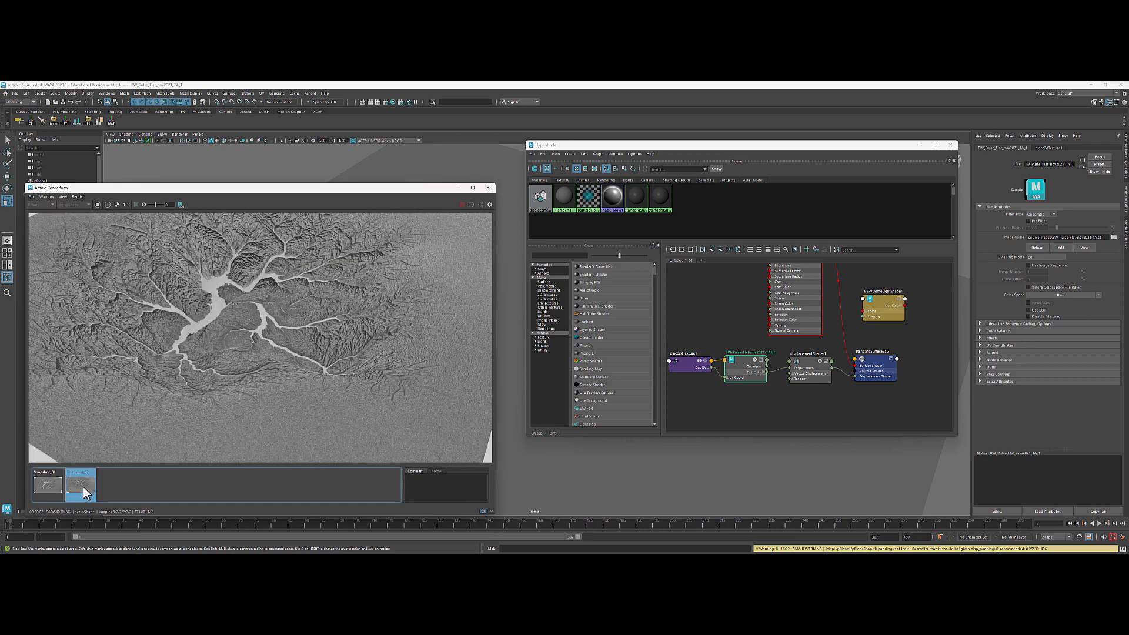
{"action": "left_click", "coordinate": [37, 486]}
{"action": "left_click", "coordinate": [69, 484]}
{"action": "left_click", "coordinate": [47, 487]}
{"action": "left_click", "coordinate": [83, 485]}
{"action": "left_click", "coordinate": [49, 490]}
{"action": "left_click", "coordinate": [76, 489]}
{"action": "left_click", "coordinate": [51, 489]}
{"action": "left_click", "coordinate": [81, 489]}
Reselect the image texture node in the material graph to show its Color Space setting
{"action": "left_click", "coordinate": [757, 387]}
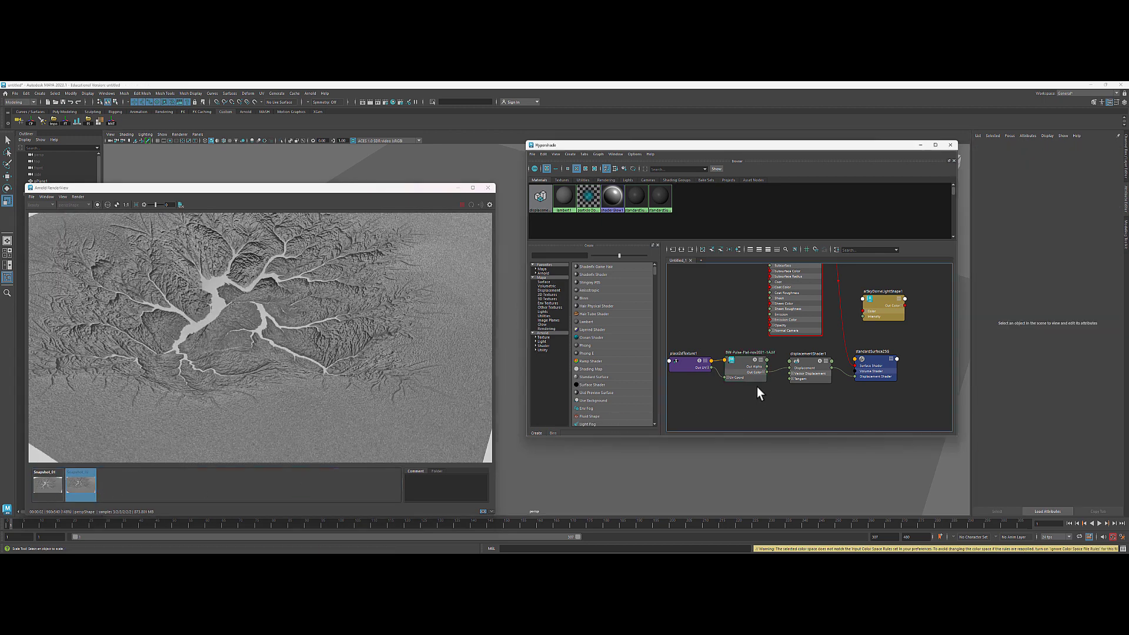
{"action": "left_click", "coordinate": [743, 369]}
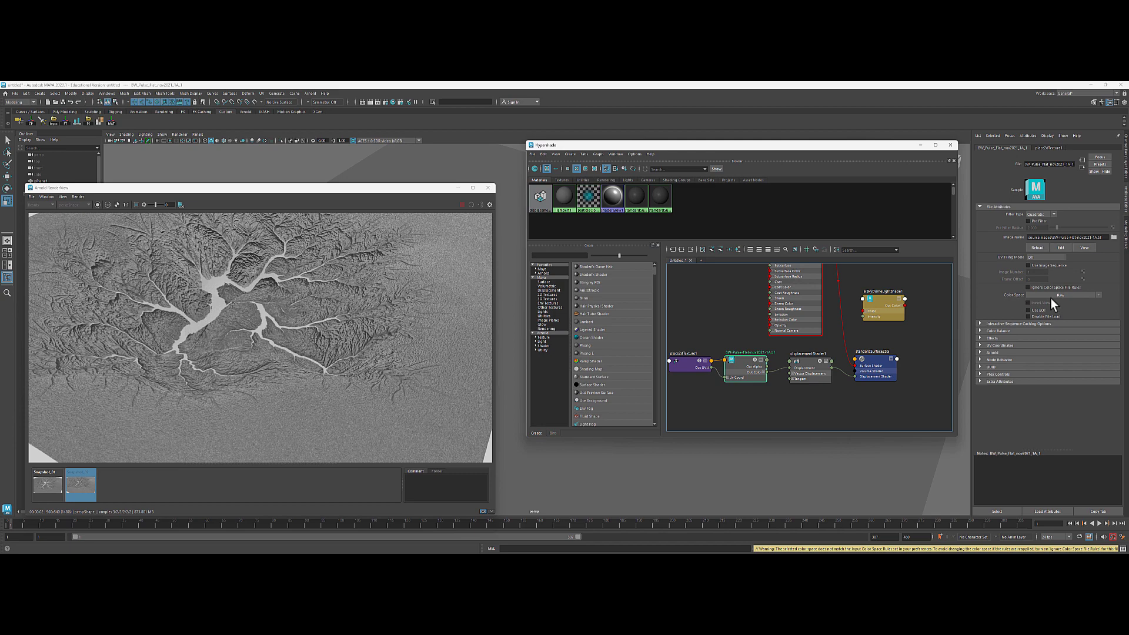